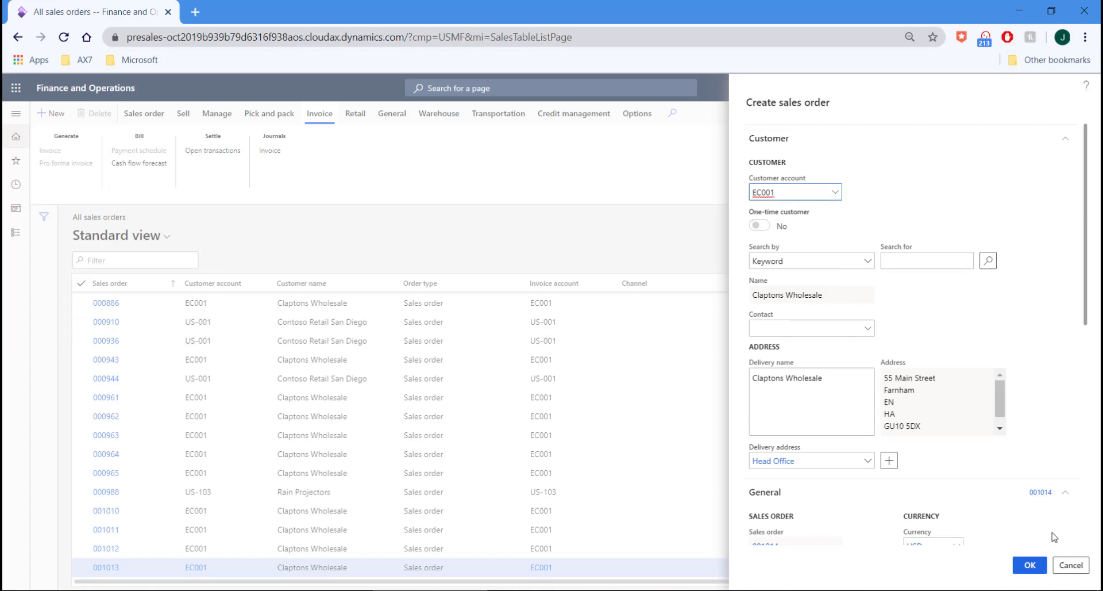
Create sales order 001014 with one line of A0001 HDMI 6' Cables, quantity 1, from warehouse 62
click(1033, 564)
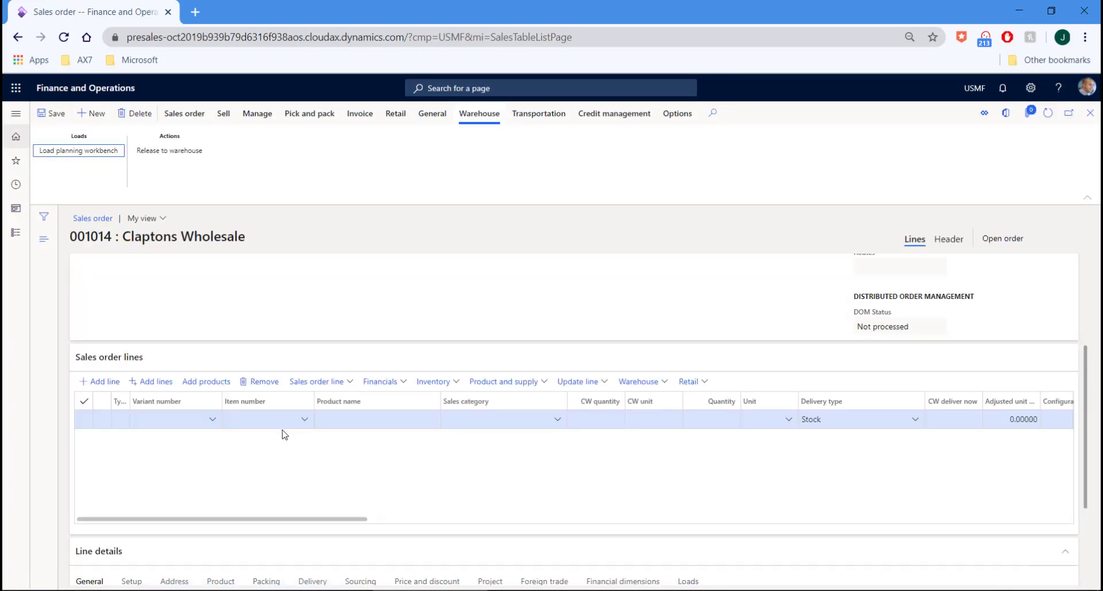
click(163, 386)
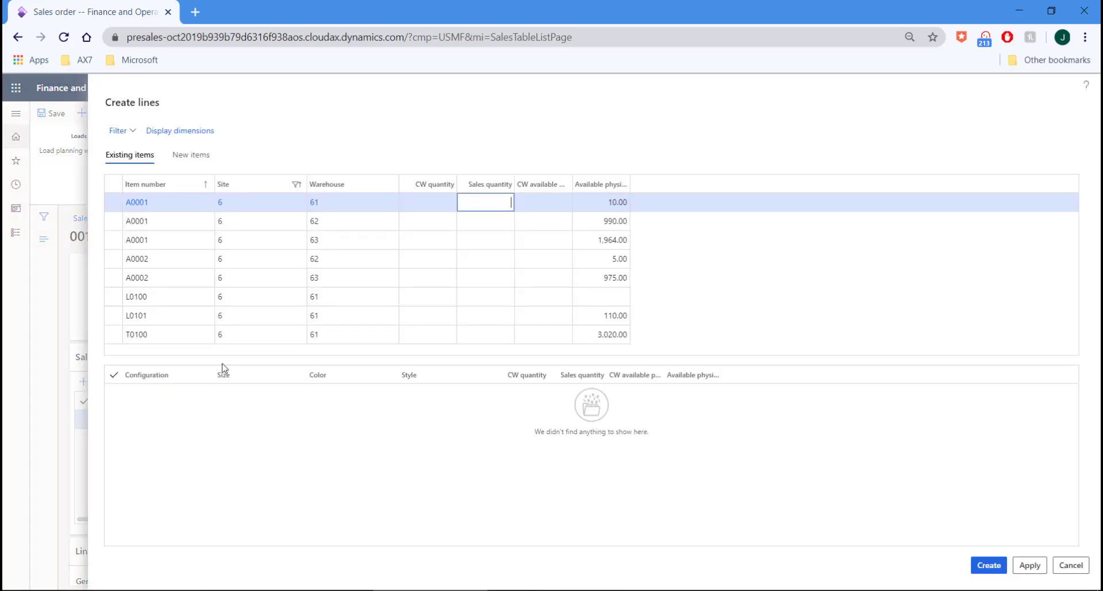
mouse_move(274, 280)
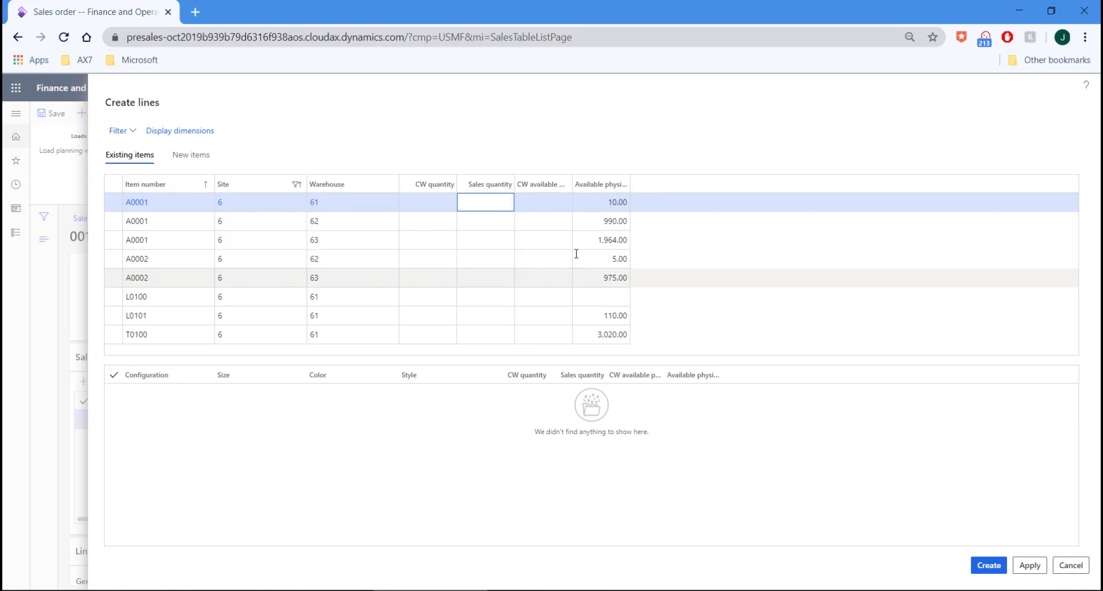
click(503, 226)
text(1)
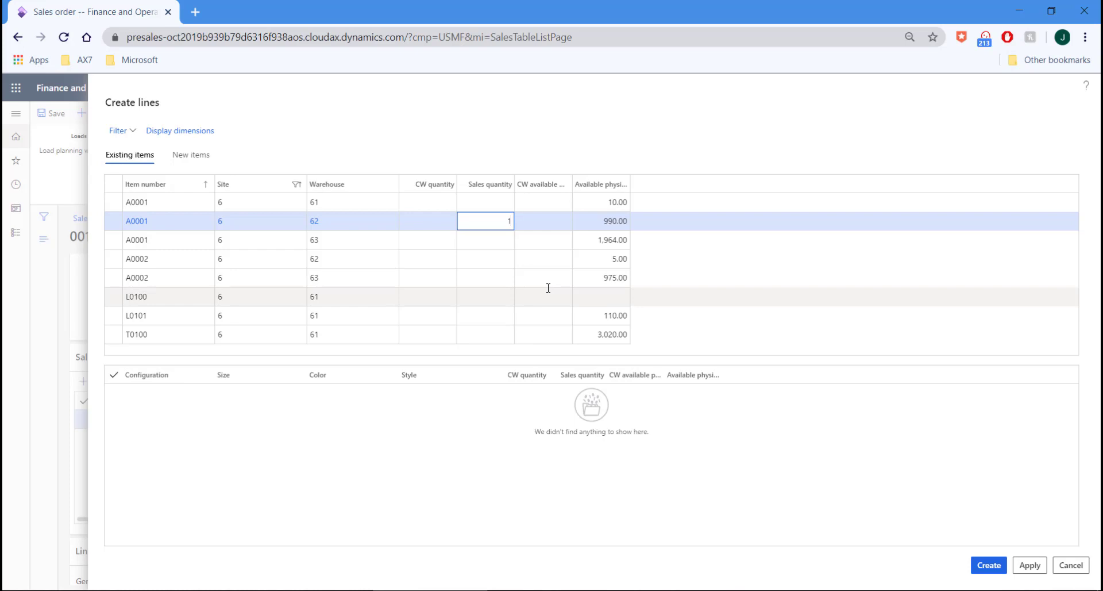
click(988, 566)
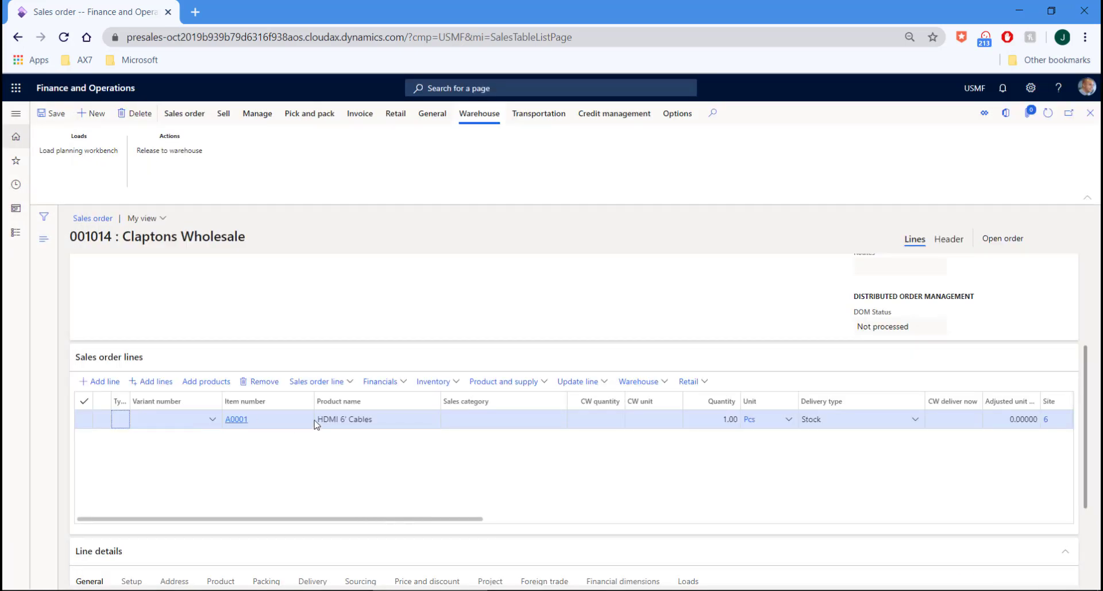
Confirm sales order 001014, producing confirmation 001014-1 for 24.00 USD, then close the report
click(223, 118)
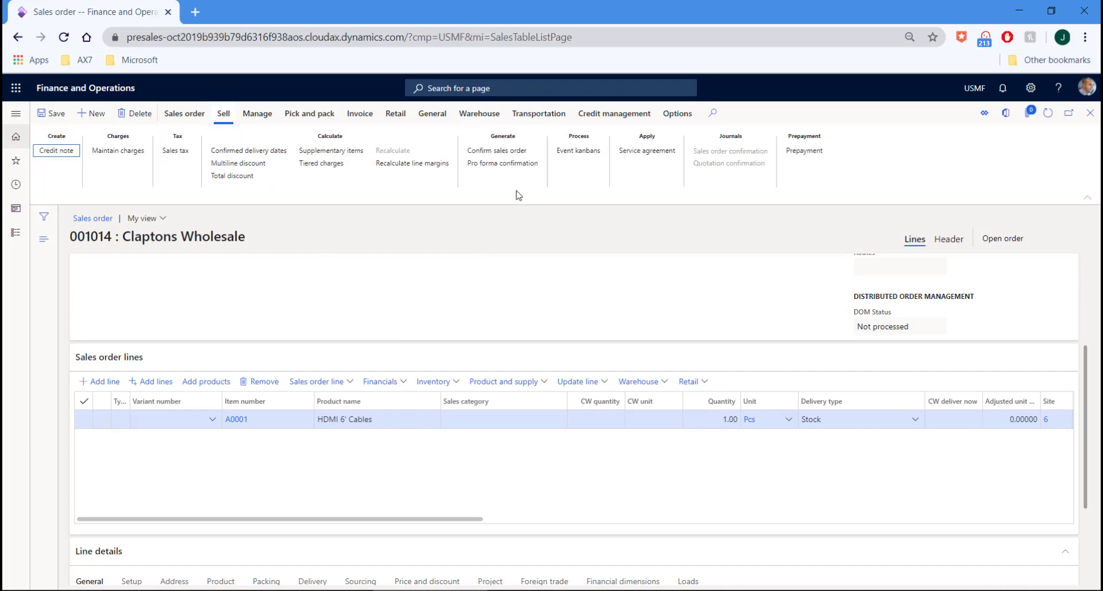
click(497, 152)
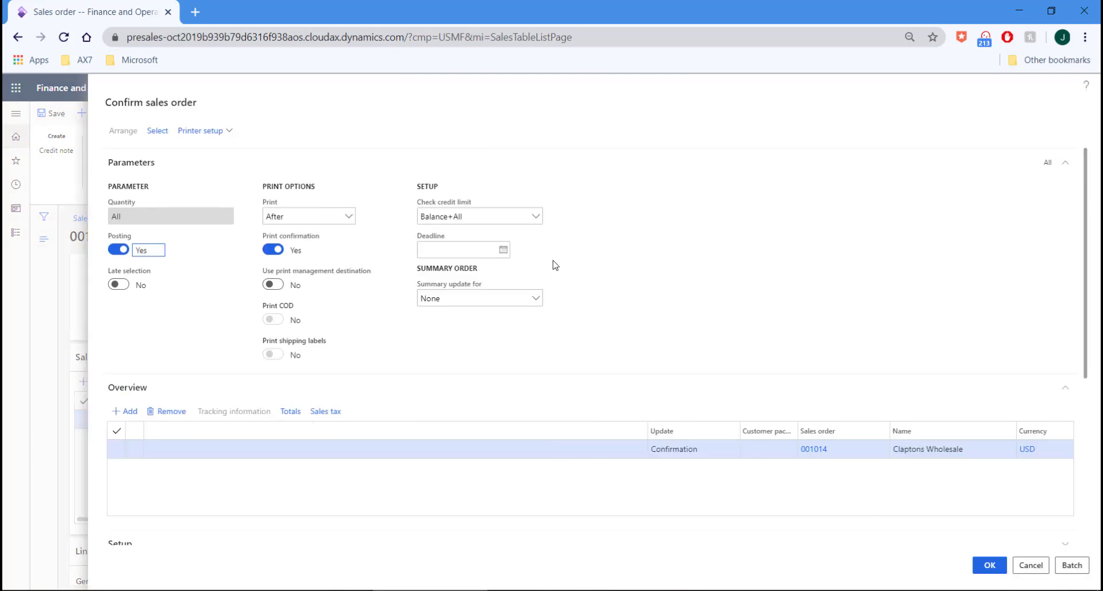
click(996, 568)
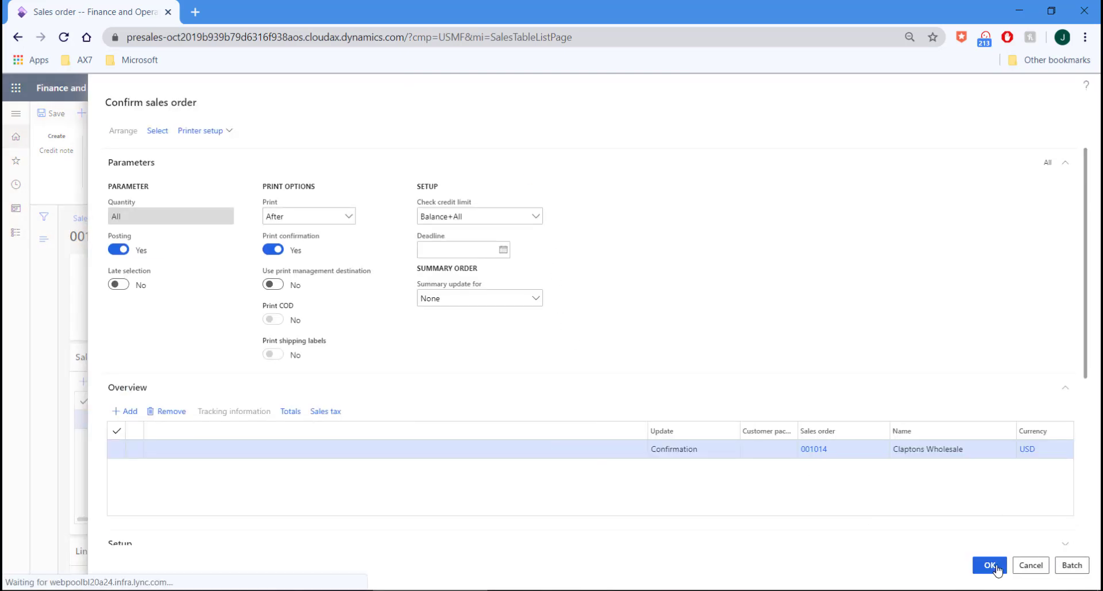
click(625, 326)
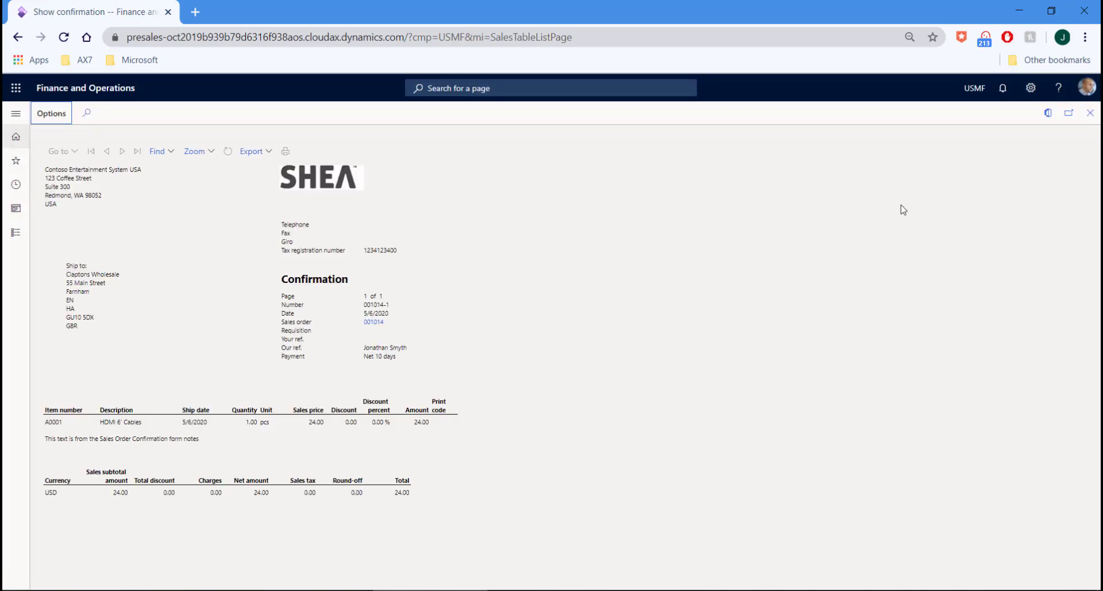
click(1090, 114)
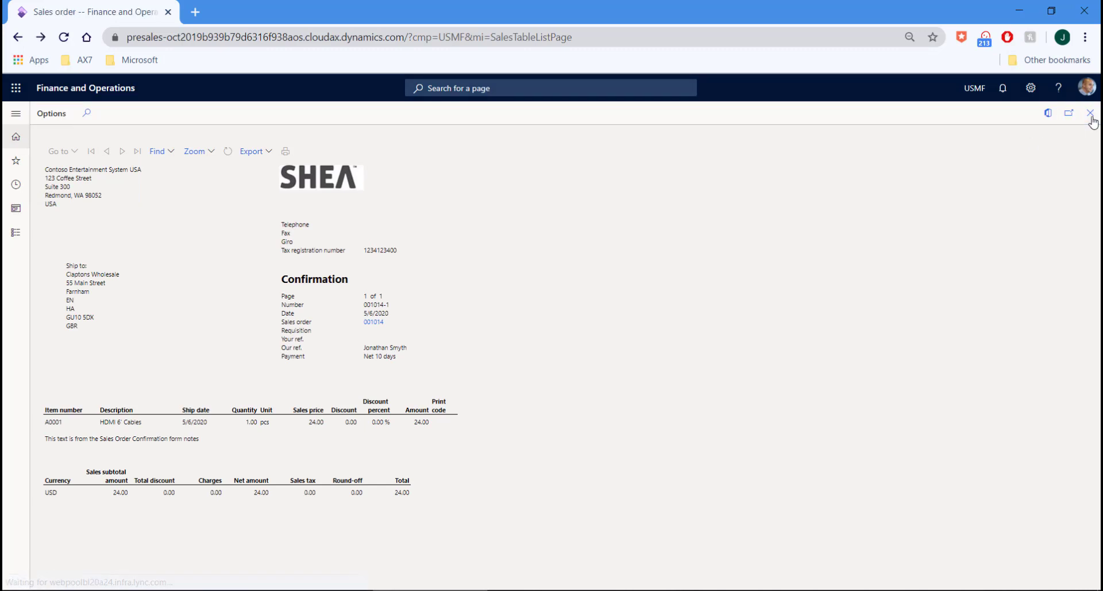
click(492, 118)
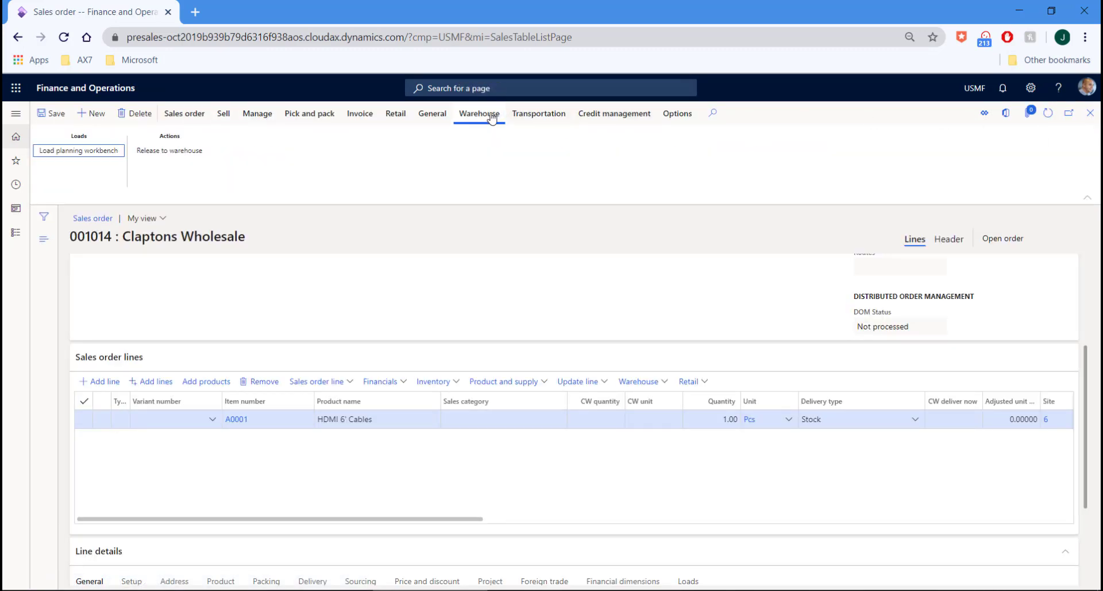
Release order 001014 to the warehouse without shipments and open the Load planning workbench
click(180, 154)
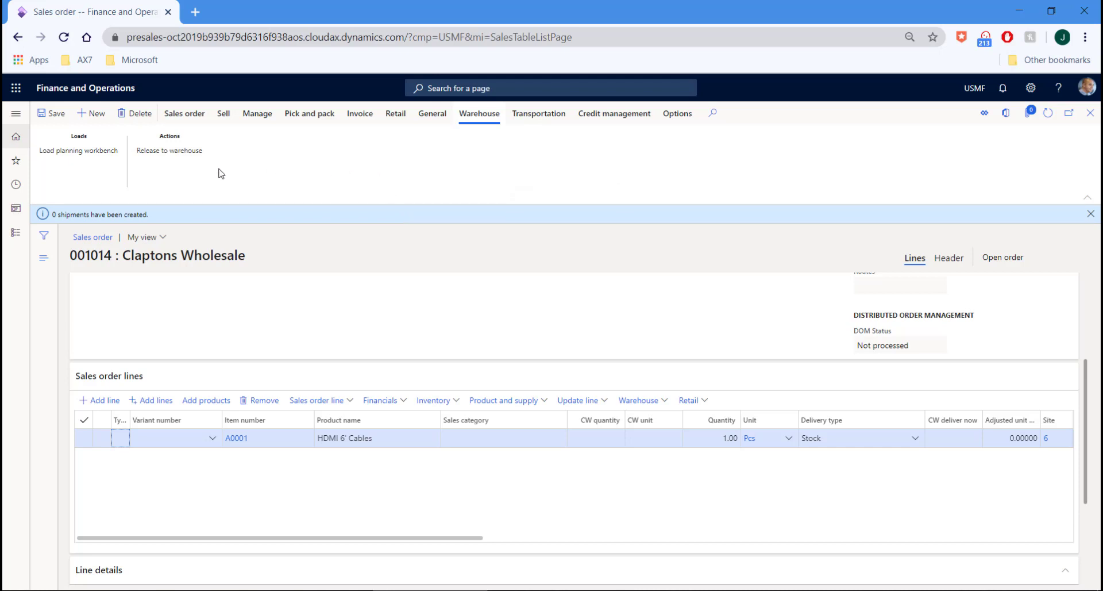
click(74, 159)
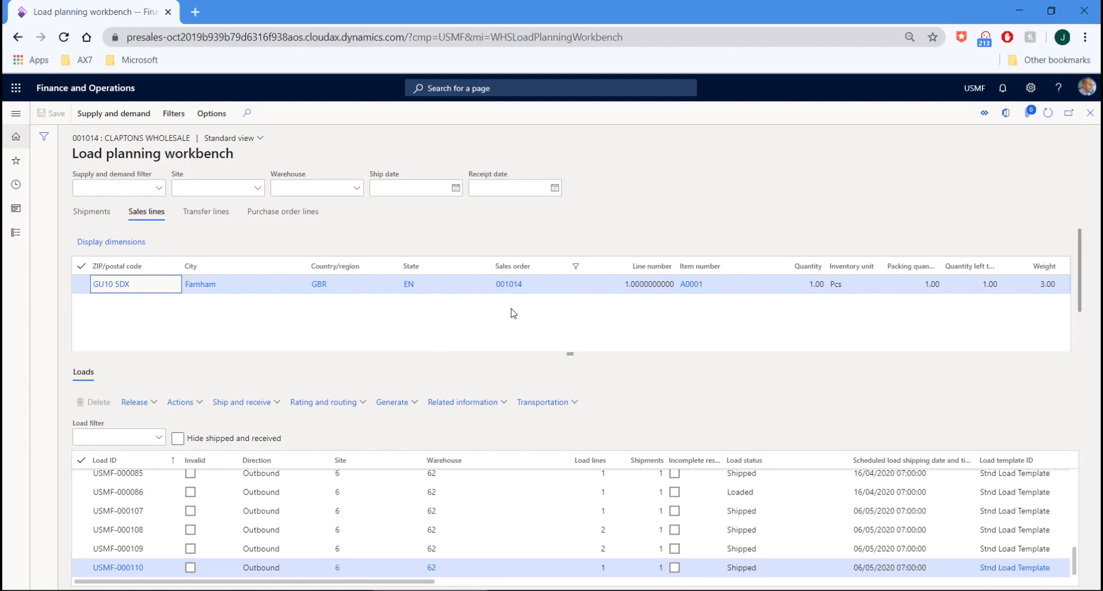
Put the A0001 sales line on new load USMF-000111 using the Stnd Load Template
click(81, 285)
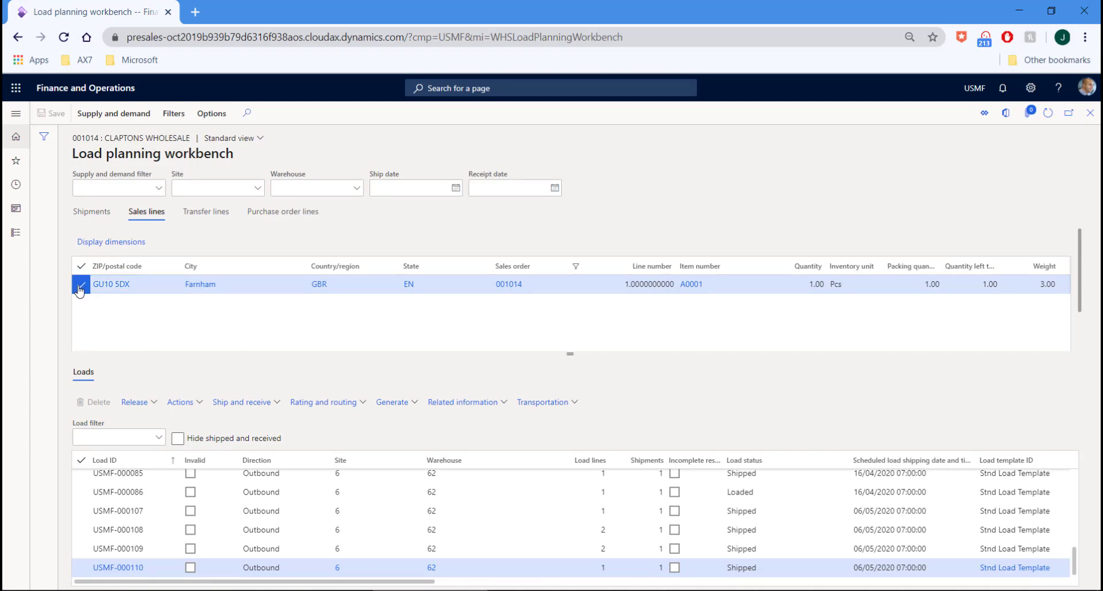
click(132, 115)
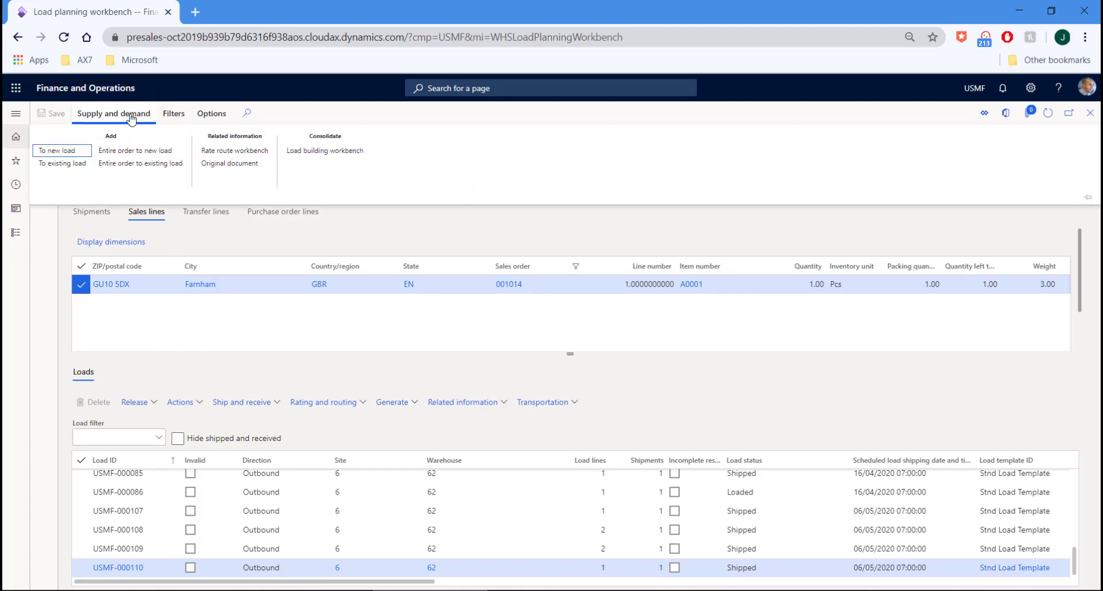
click(57, 151)
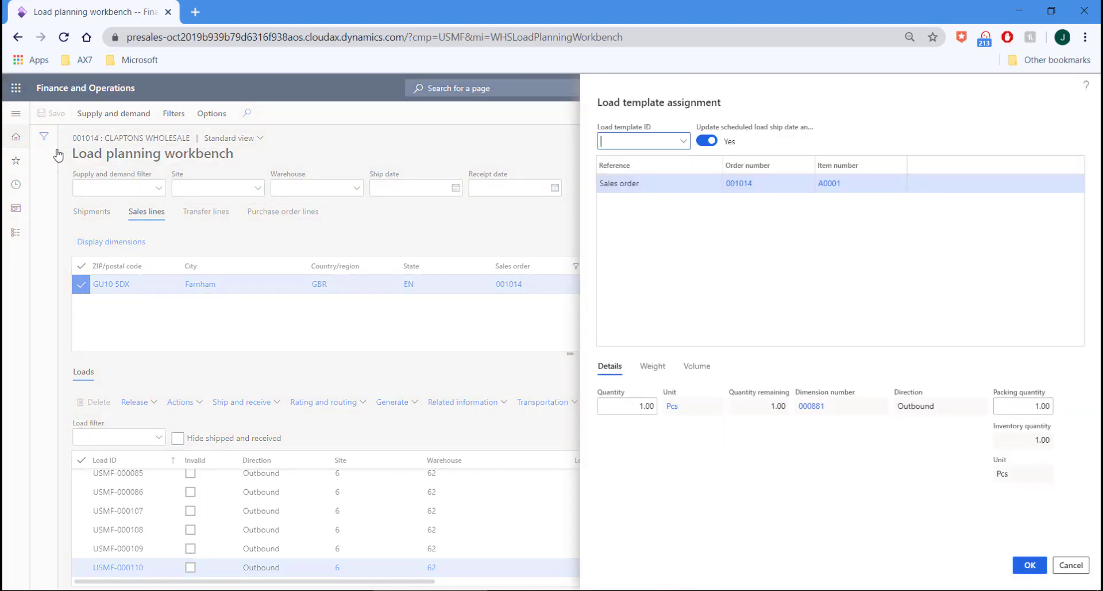
click(683, 141)
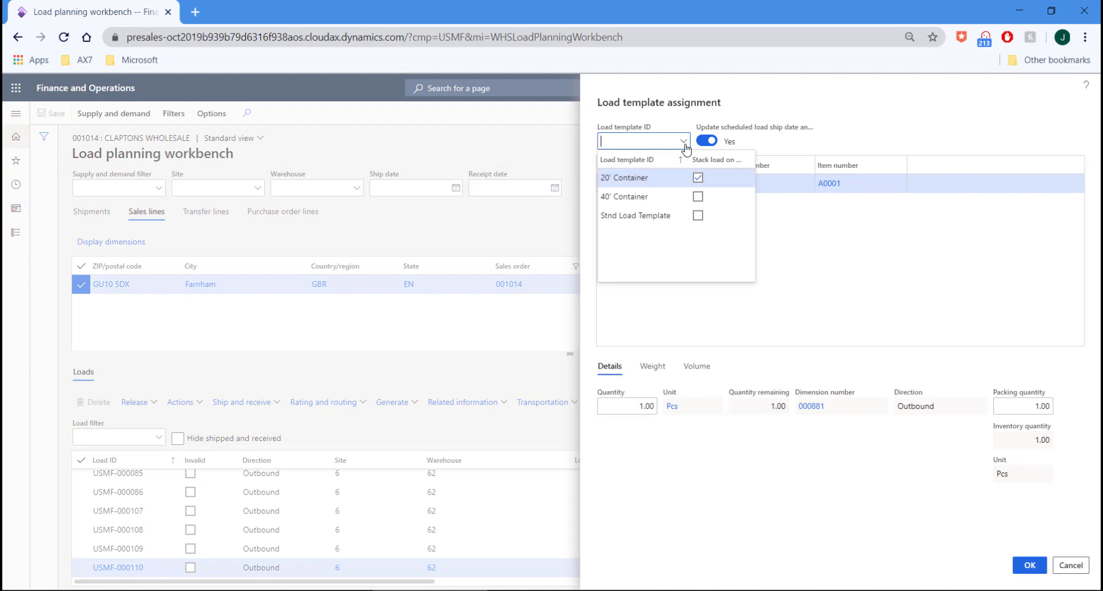
click(663, 215)
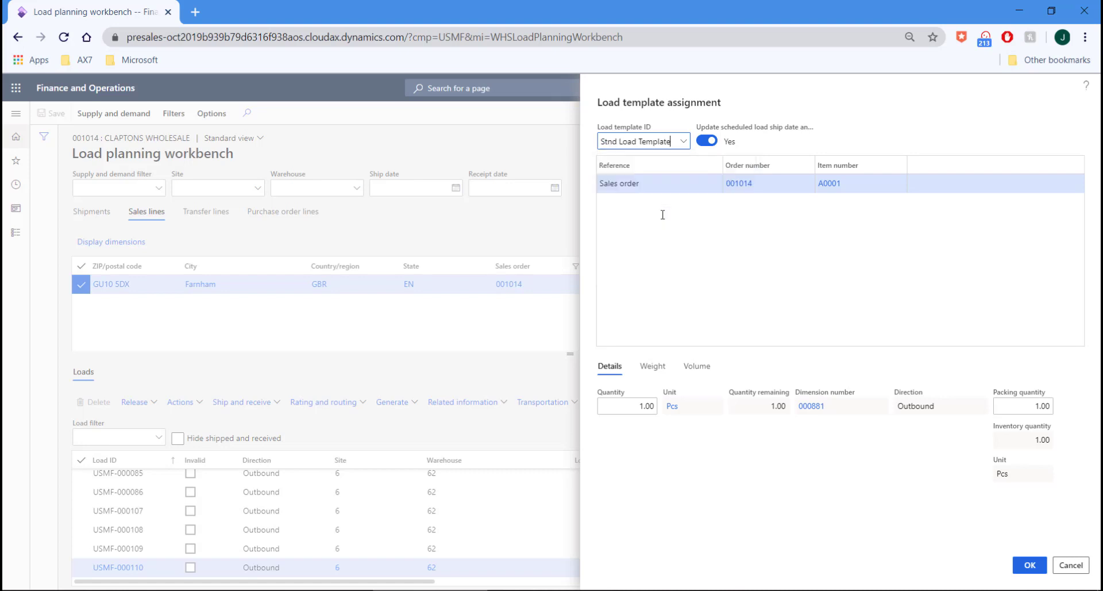
right_click(685, 148)
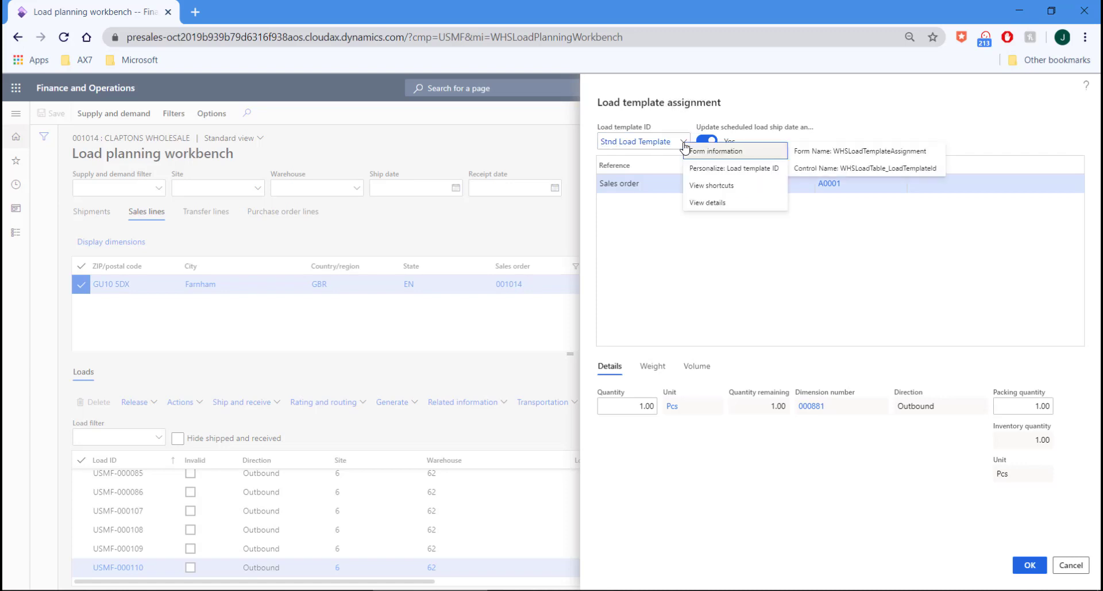
click(715, 204)
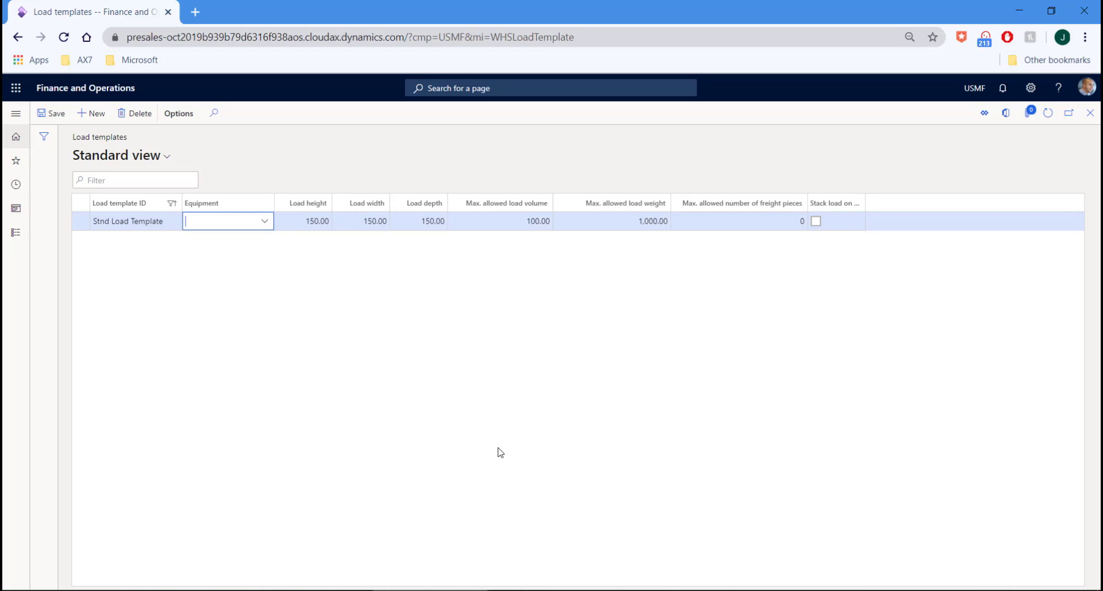
click(1090, 115)
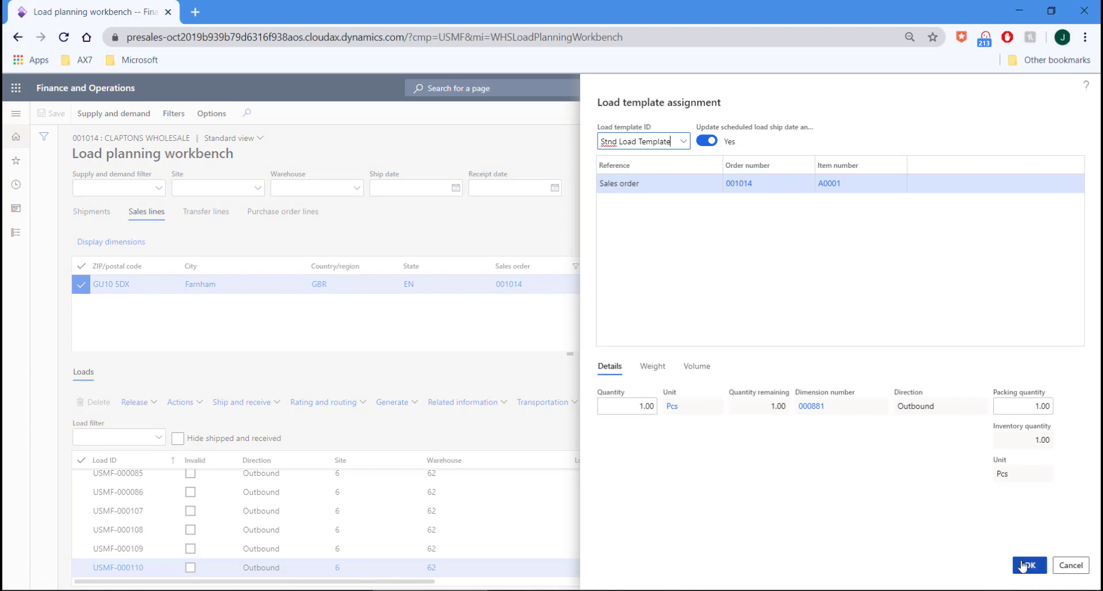
click(1029, 563)
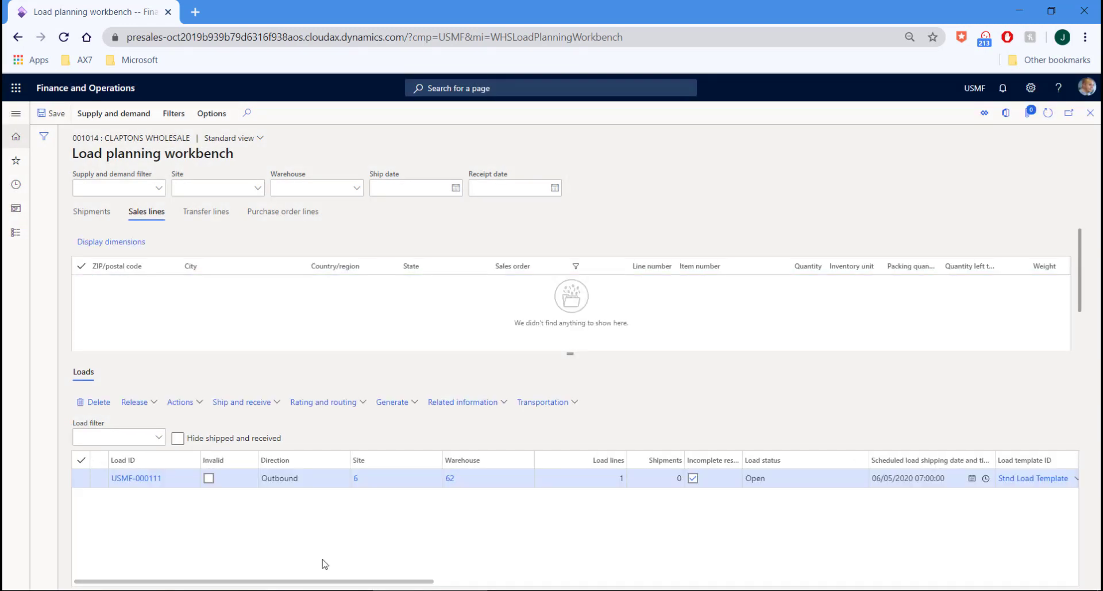
click(105, 480)
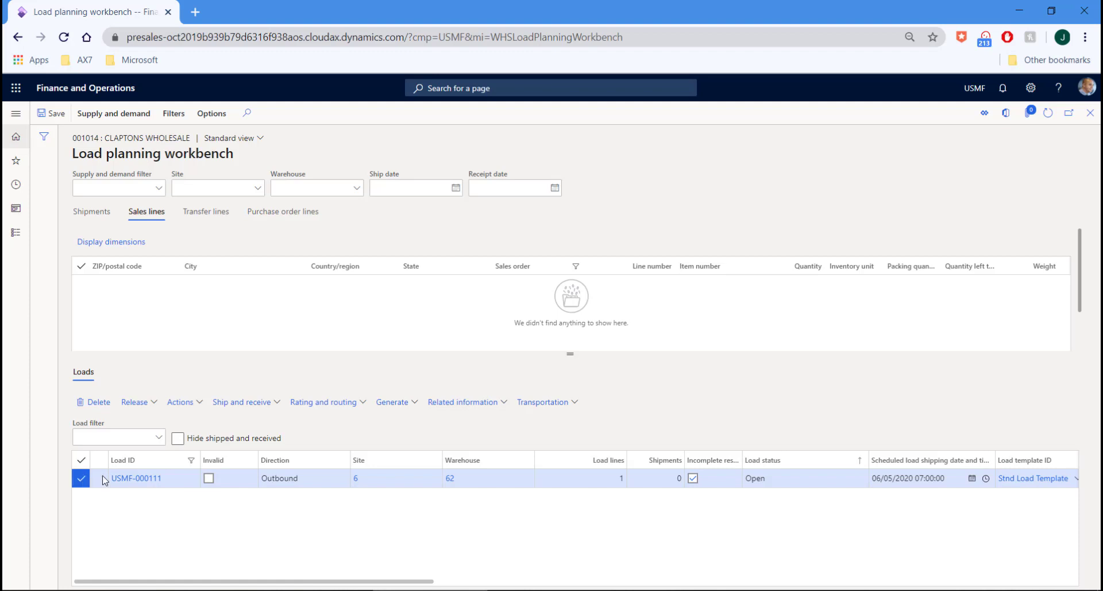
Release load USMF-000111 to the warehouse so it shows Waved with one shipment
click(139, 403)
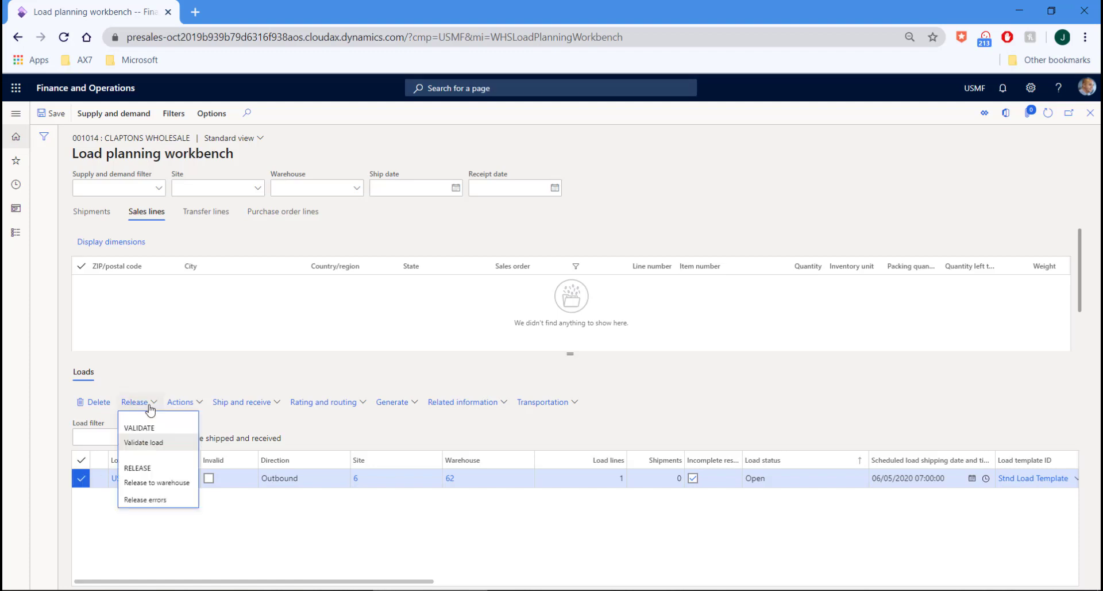
click(158, 483)
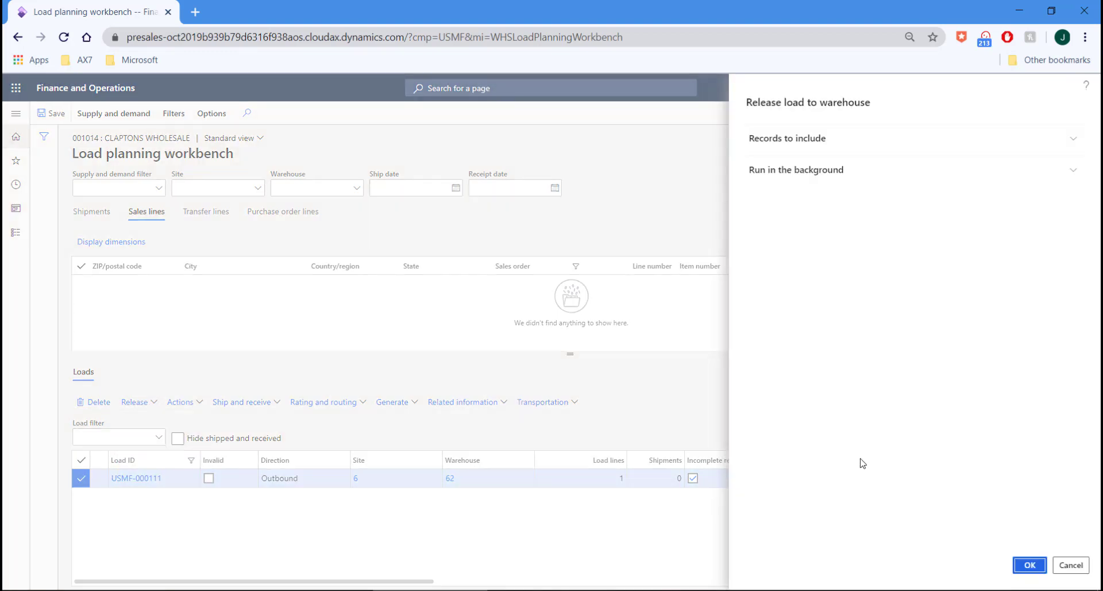
click(1029, 565)
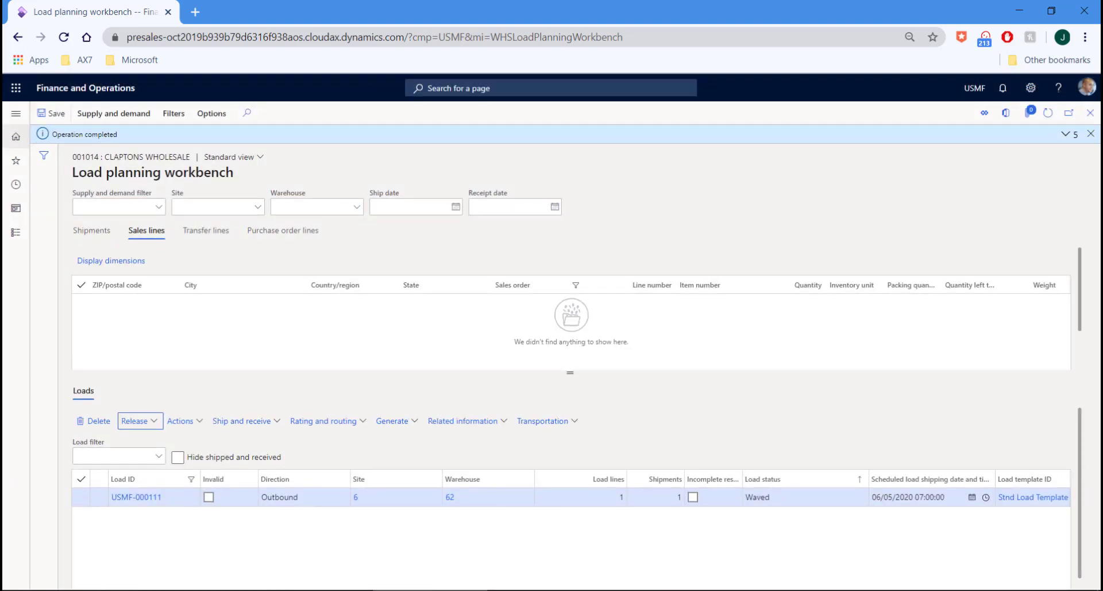
click(14, 590)
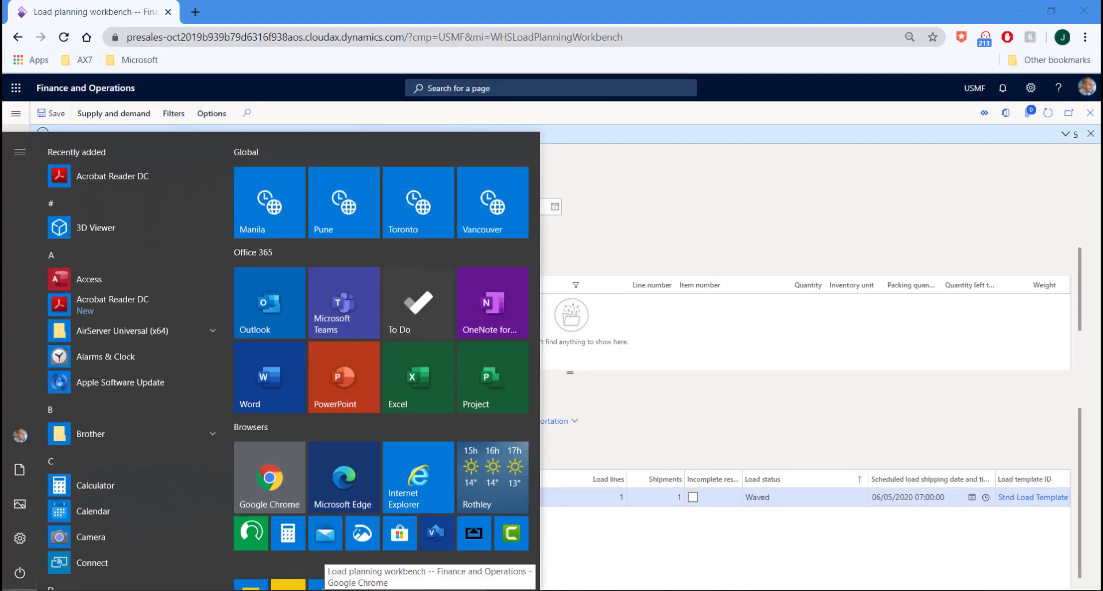
Launch the Warehousing app and sign in with the warehouse user ID and password
scroll(298, 524, down, 2)
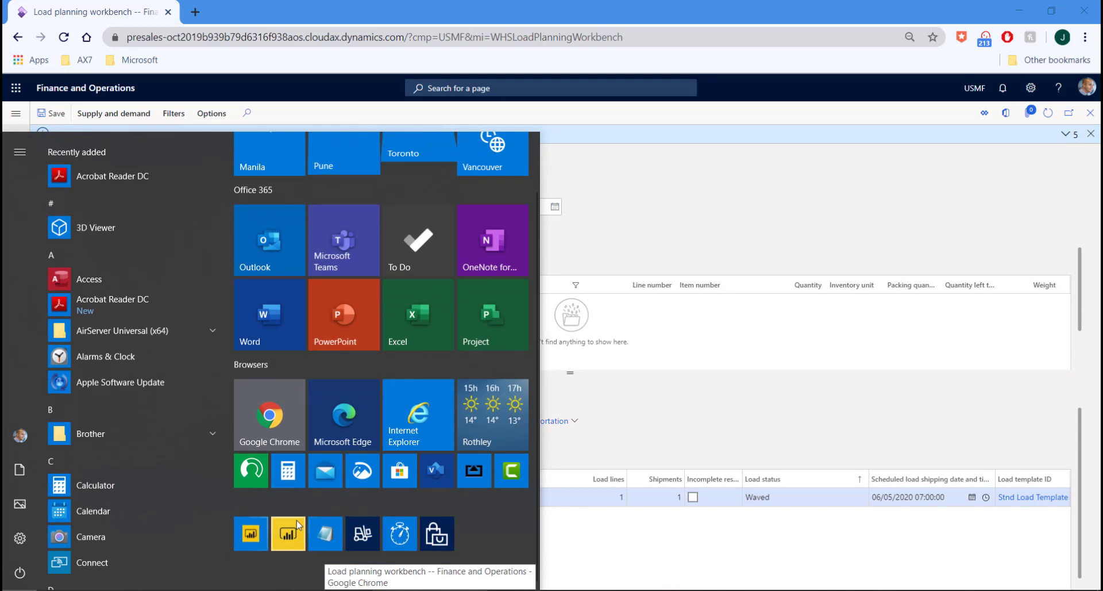
click(365, 533)
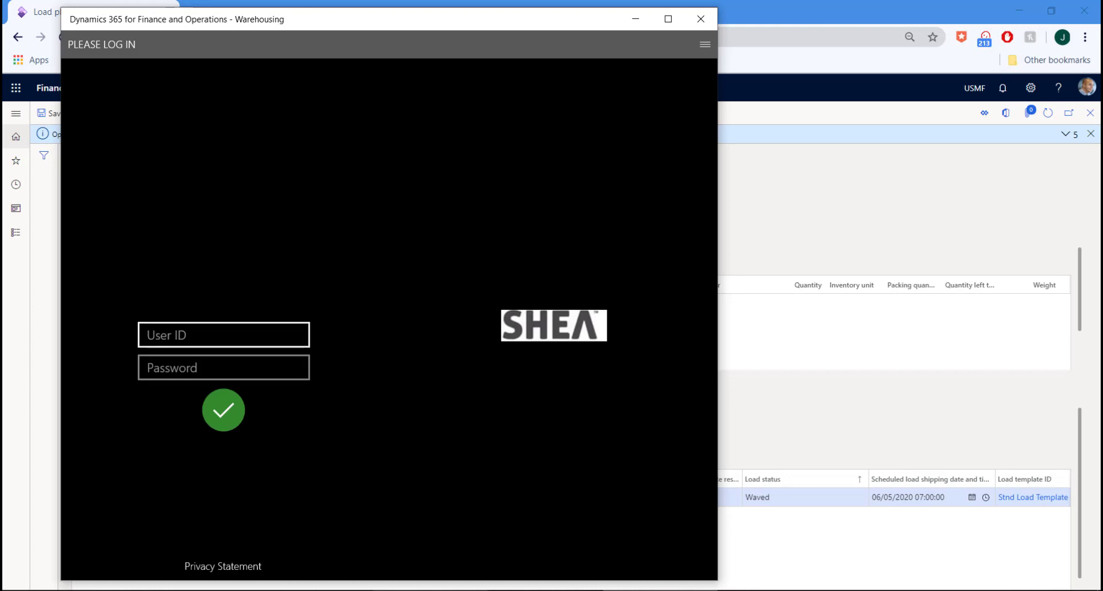
click(267, 332)
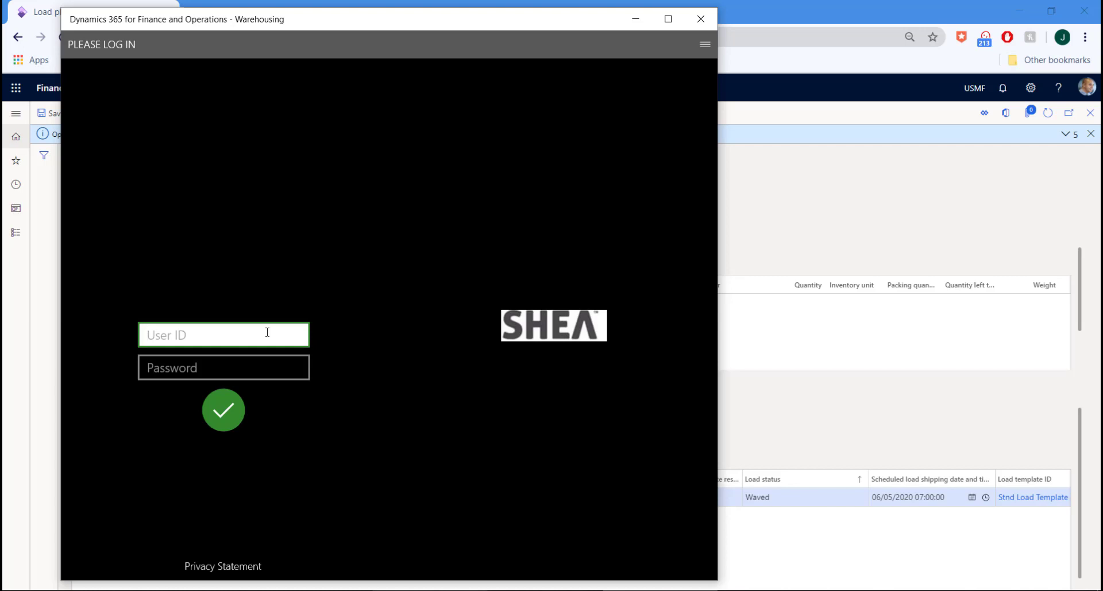
text(jon)
key(Tab)
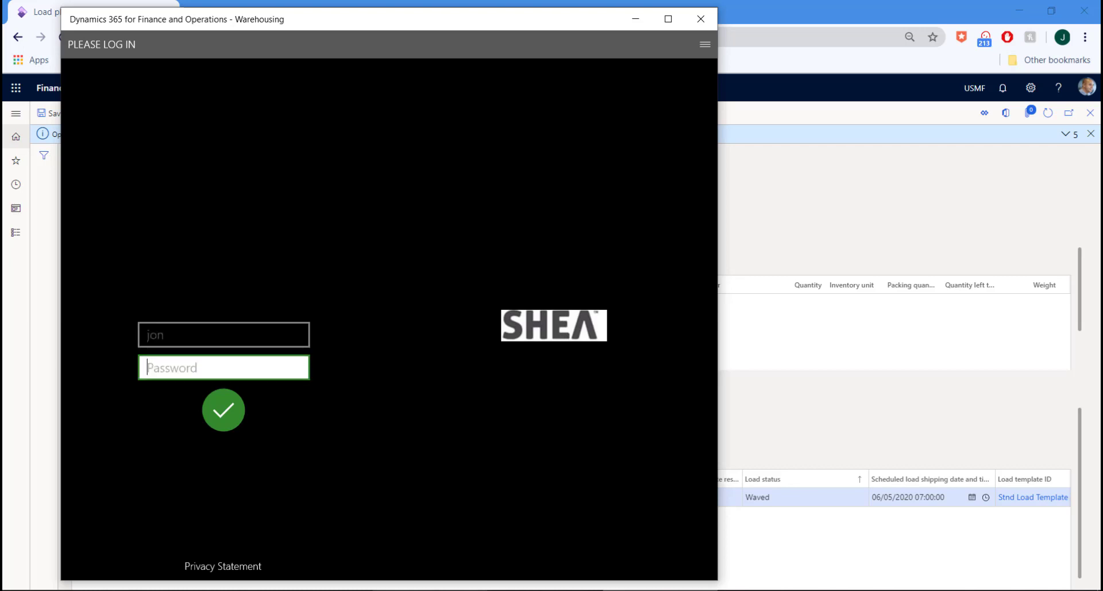
text(1234)
key(Return)
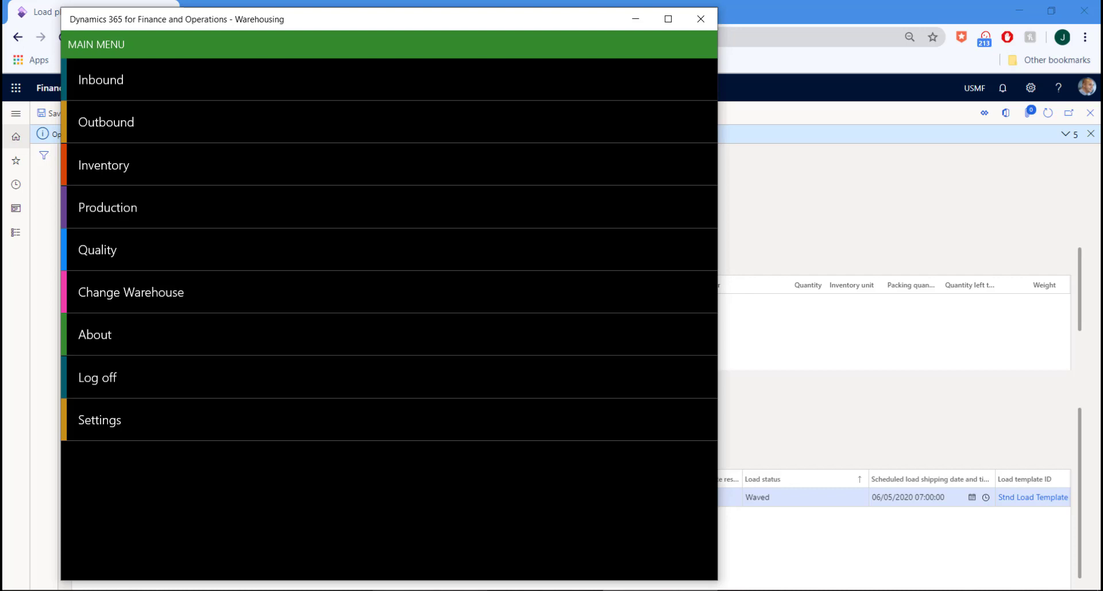
Pick work USMF-000222 from bulk-001 onto license plate jfs001 and put it to Pack
click(132, 123)
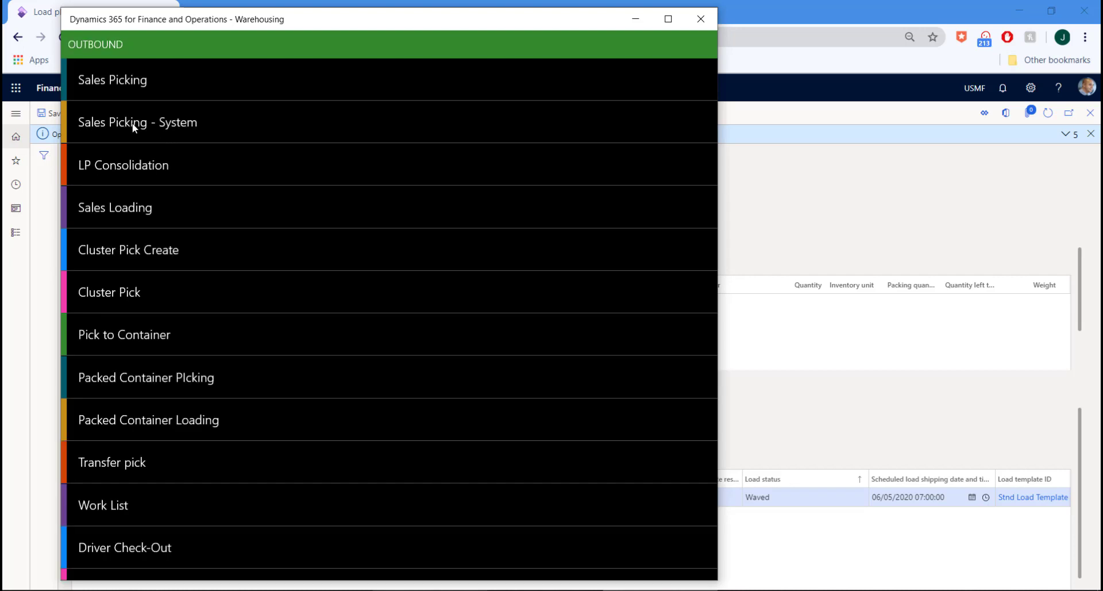
click(147, 503)
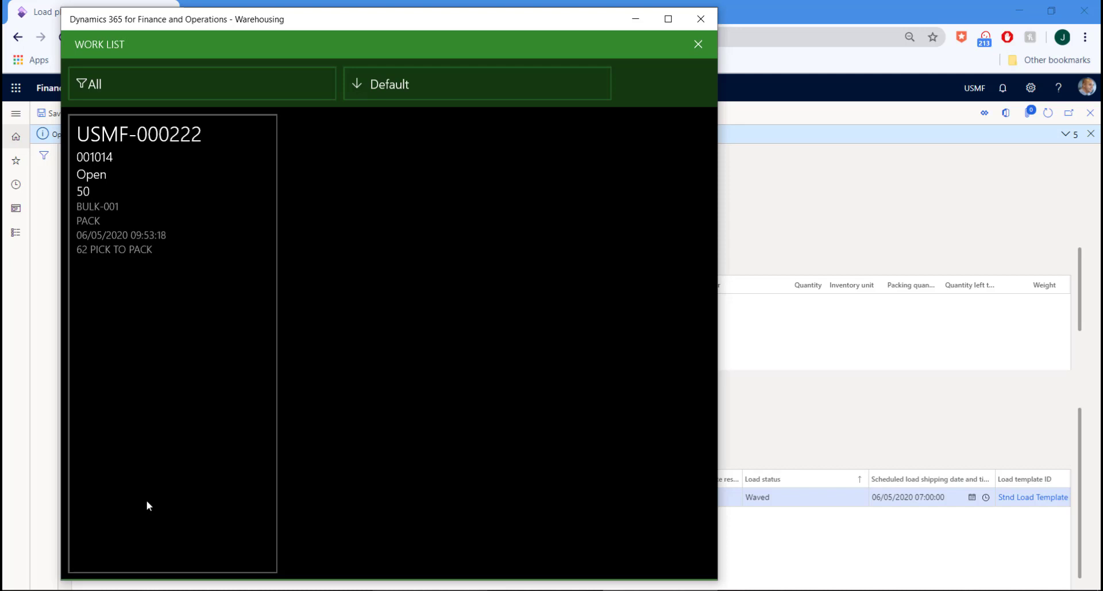
click(139, 365)
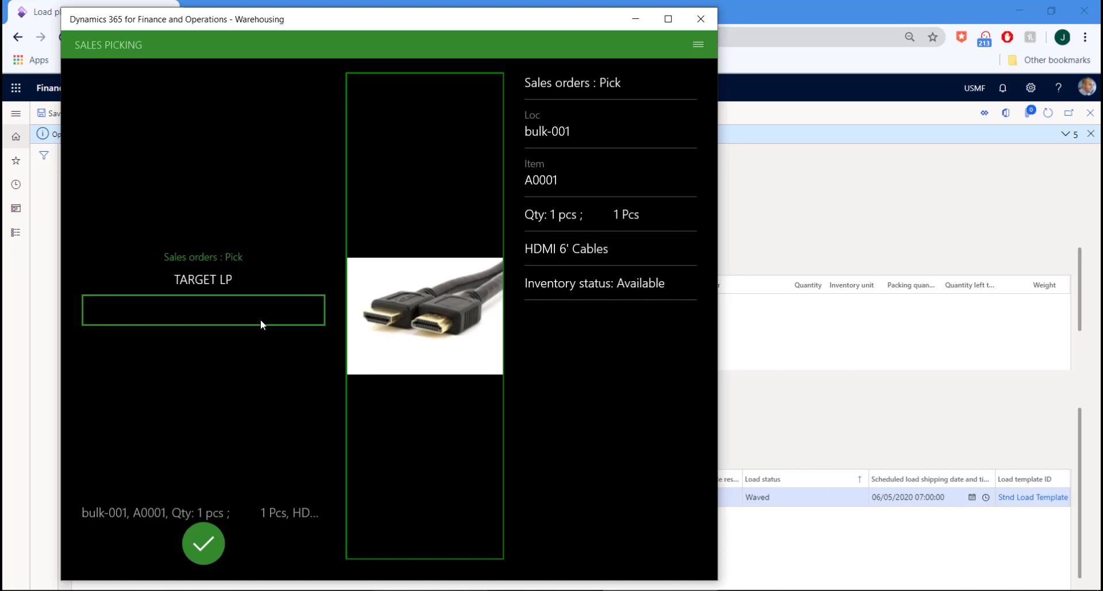
text(jfs001)
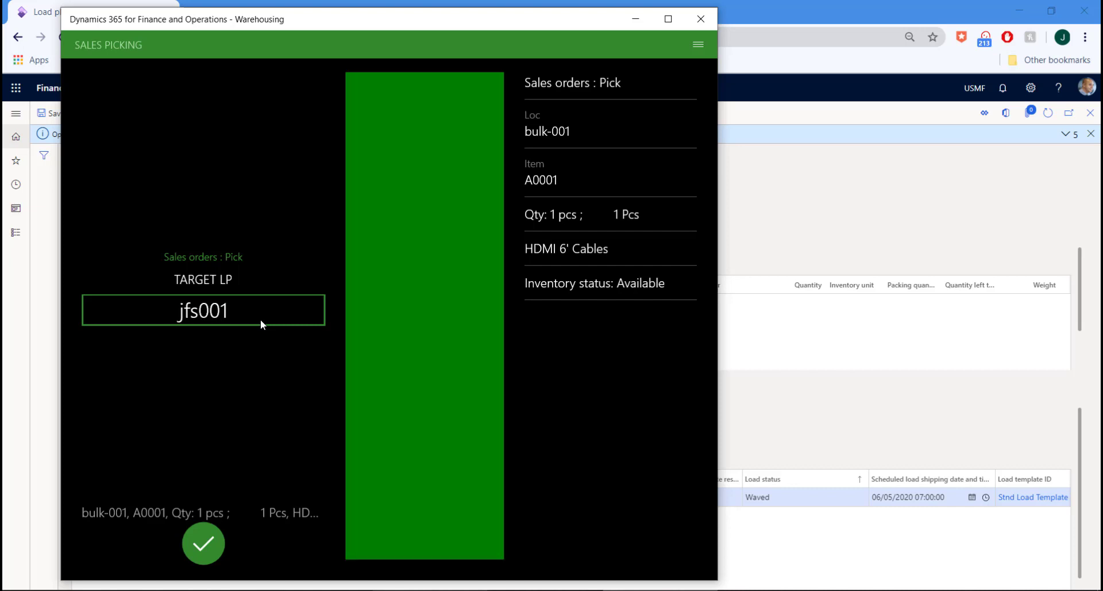
key(Return)
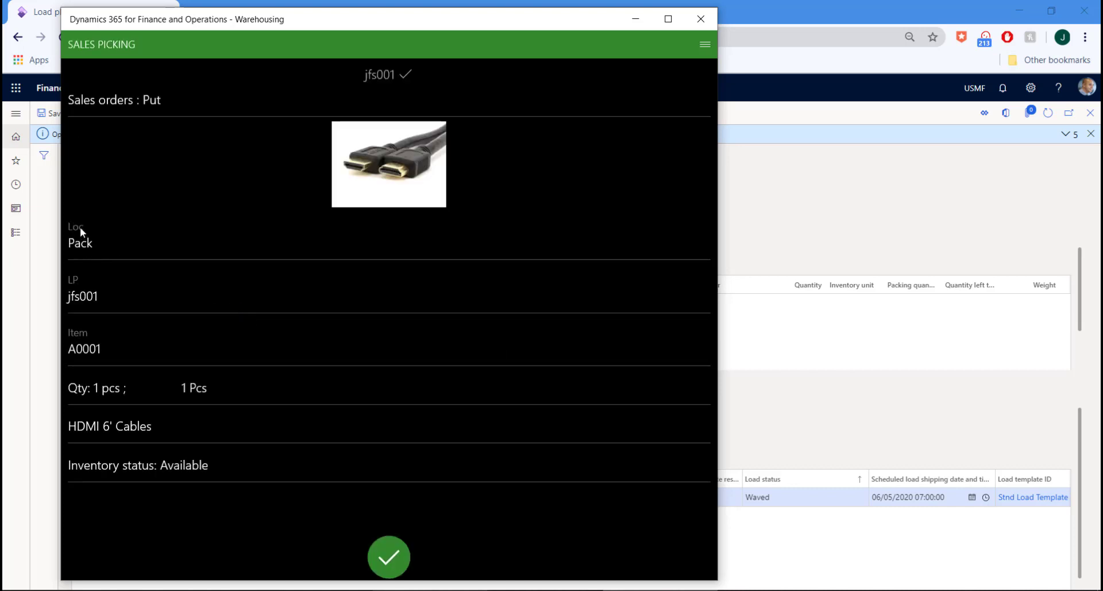
click(389, 556)
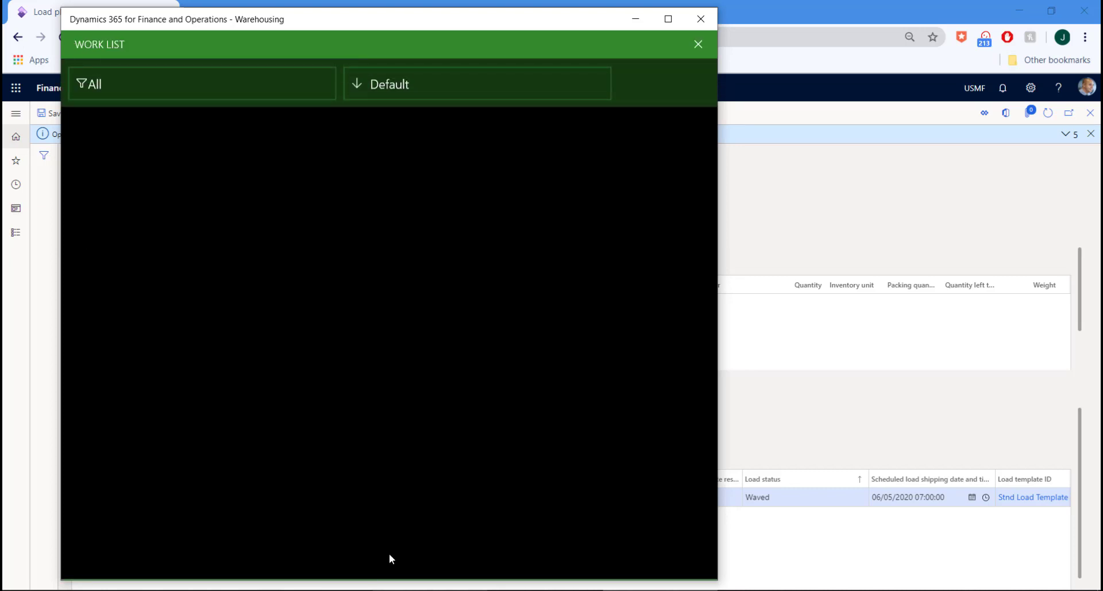
Close the Warehousing app and search for the pACK page in Finance and Operations
click(704, 21)
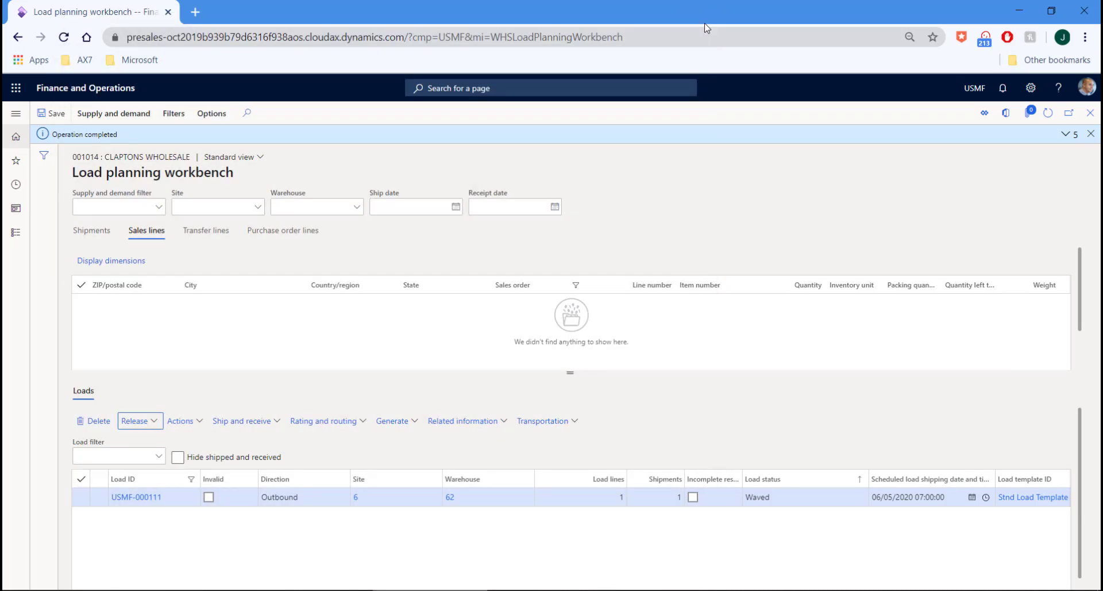
click(546, 86)
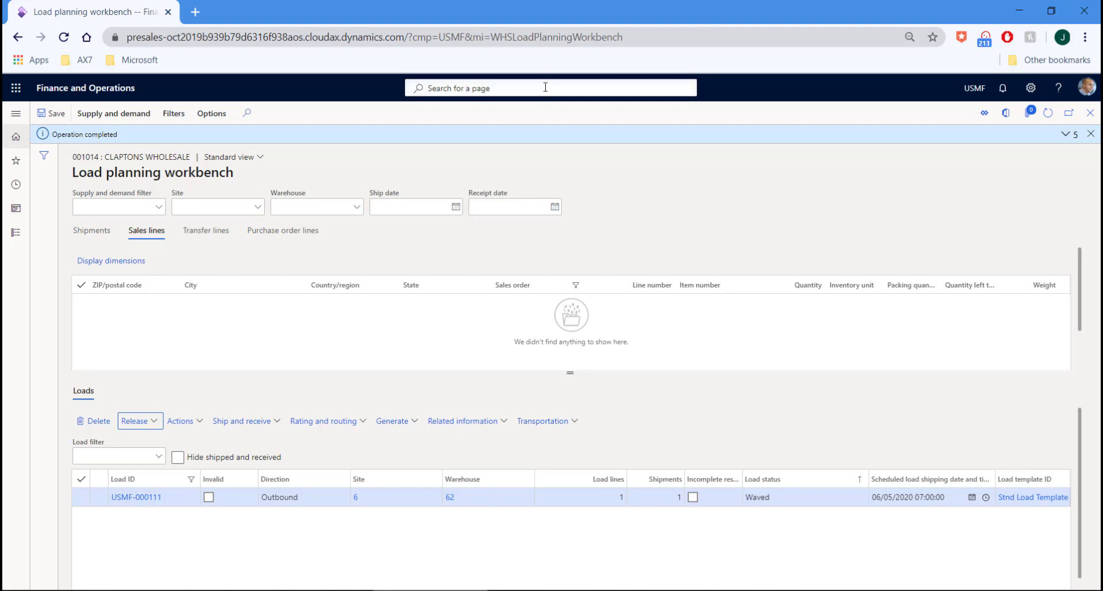
text(pACK)
key(ctrl+a)
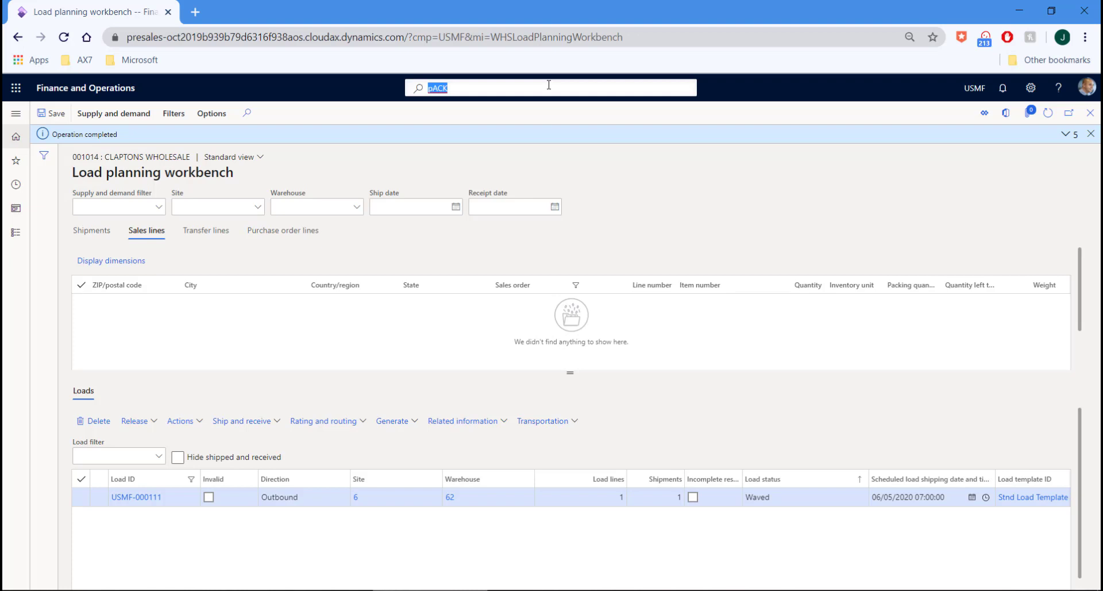
key(alt+Left)
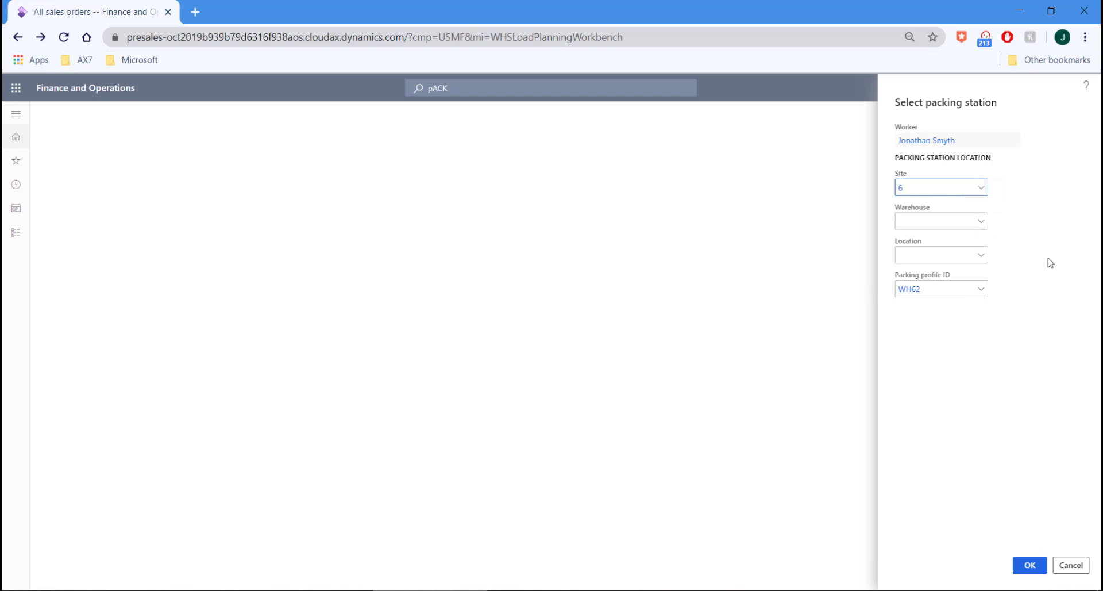
Select the packing station at warehouse 62, location pACK, to open the Pack page
click(943, 221)
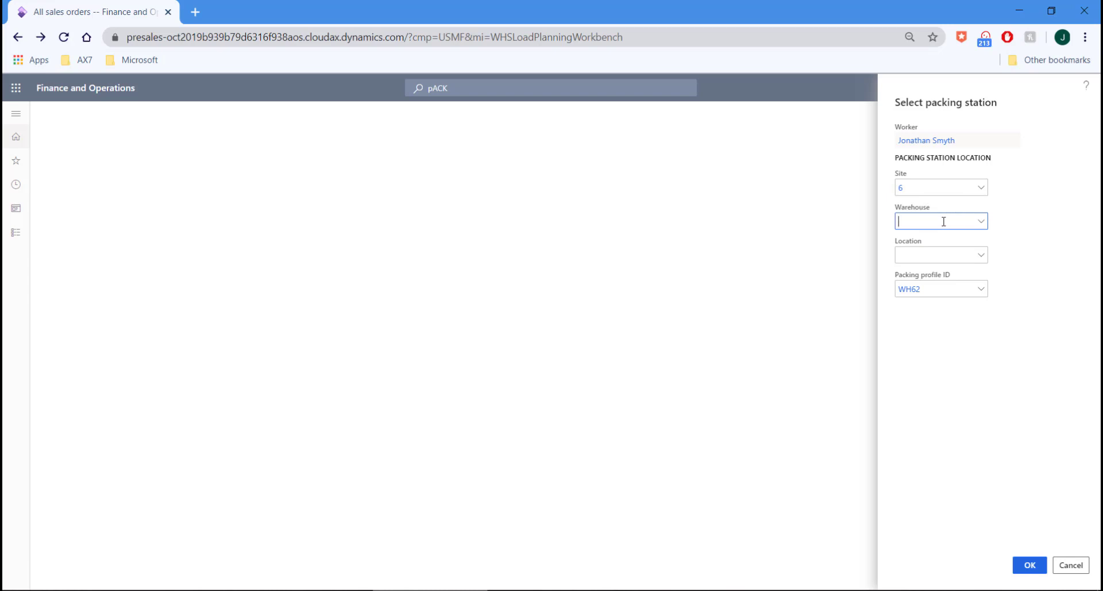
text(62)
key(Return)
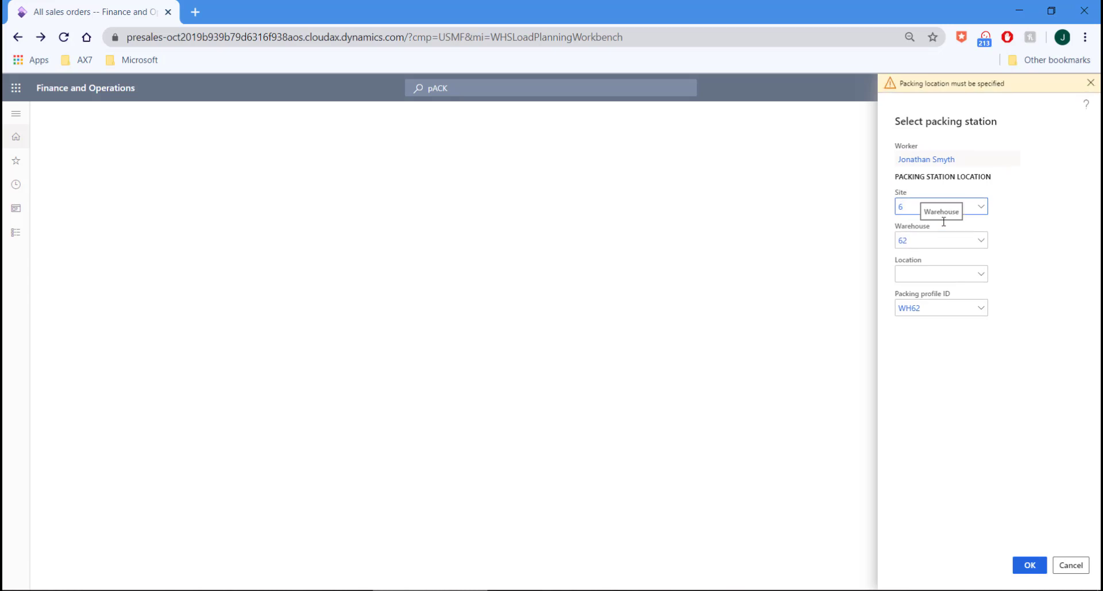
click(952, 270)
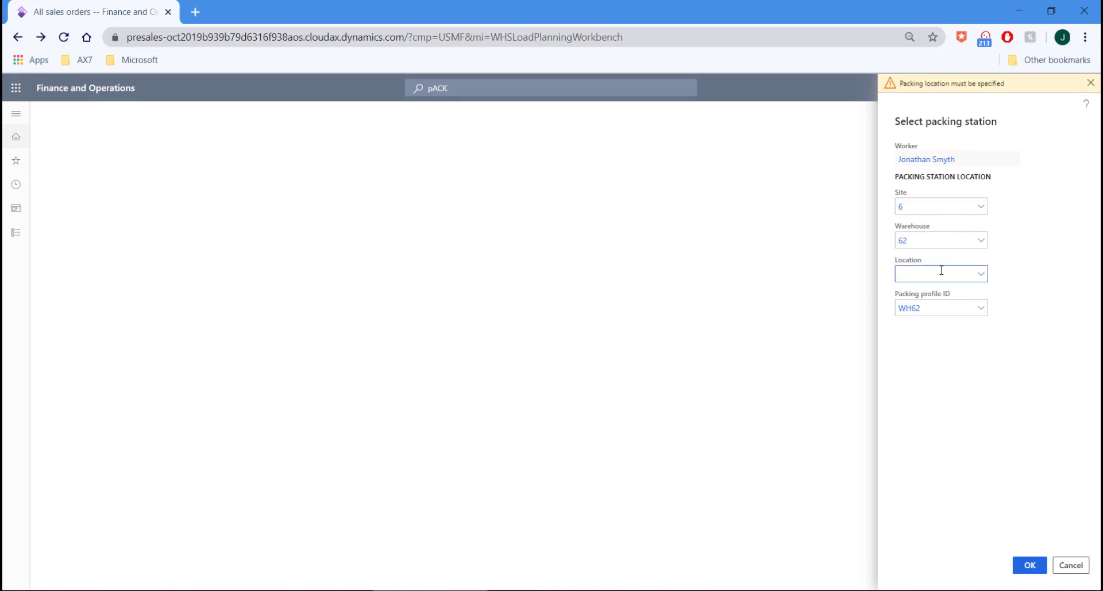
text(pACK)
key(Return)
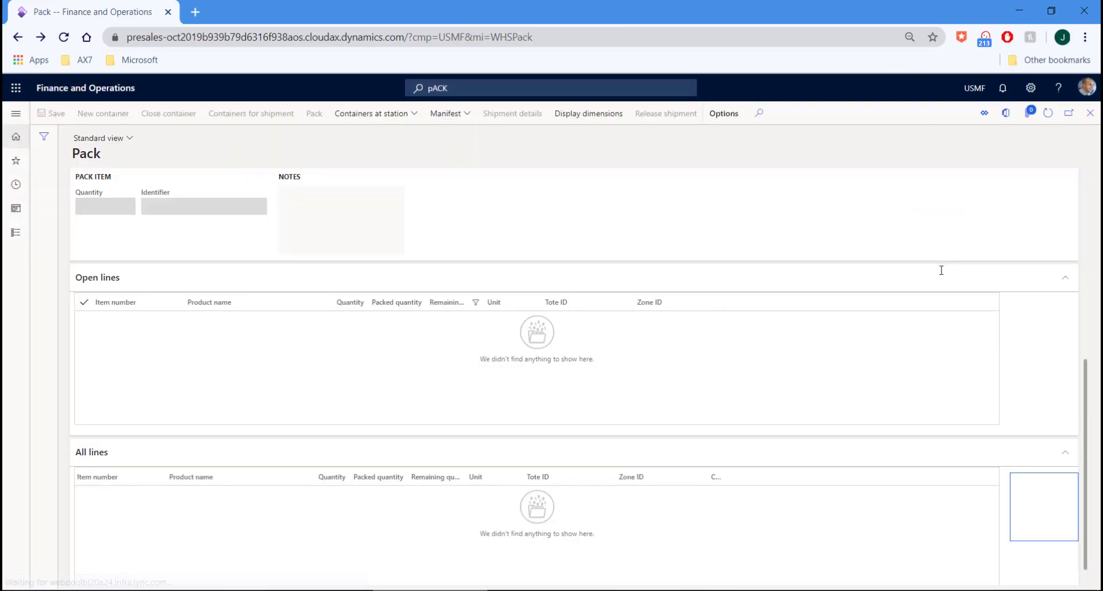
Load plate JFS001 with shipment USMF-000109 and start new SmallBox container CONT-000000084
scroll(1000, 348, up, 6)
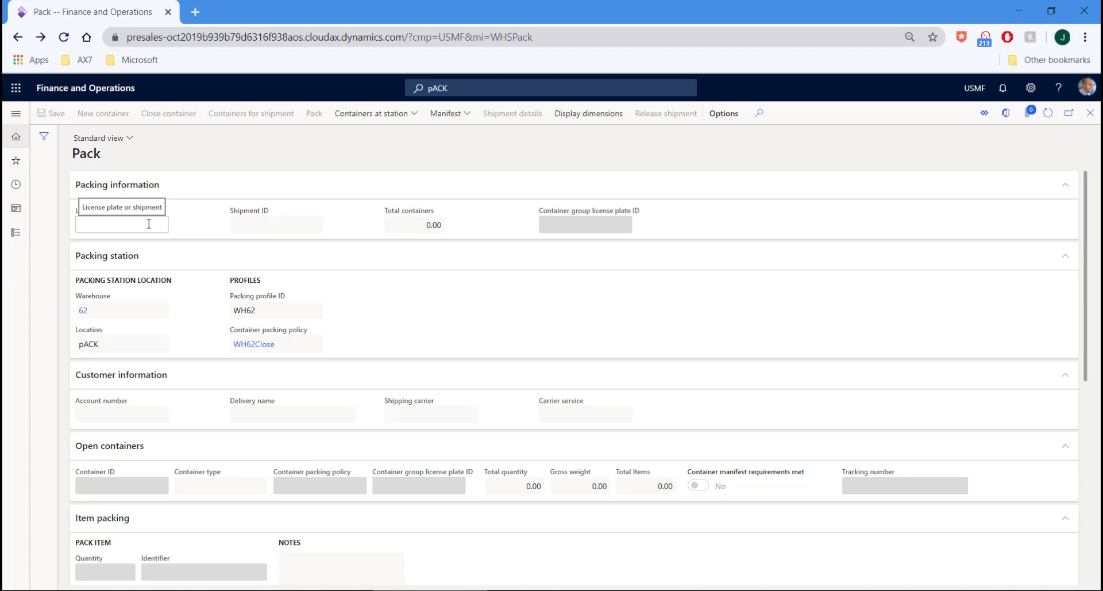
text(JFS001)
key(Return)
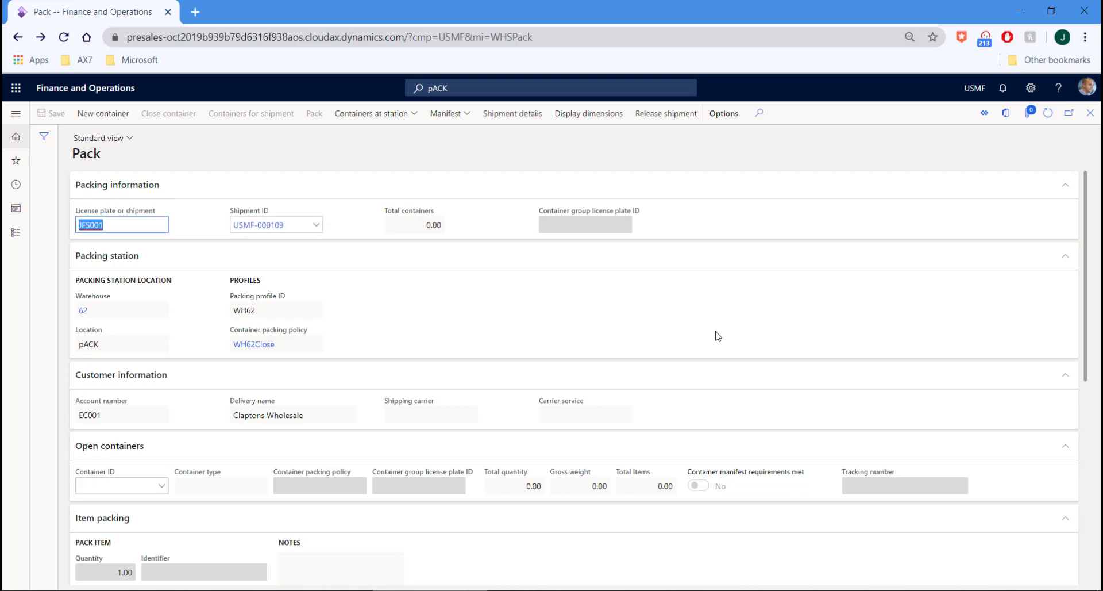
scroll(613, 351, down, 4)
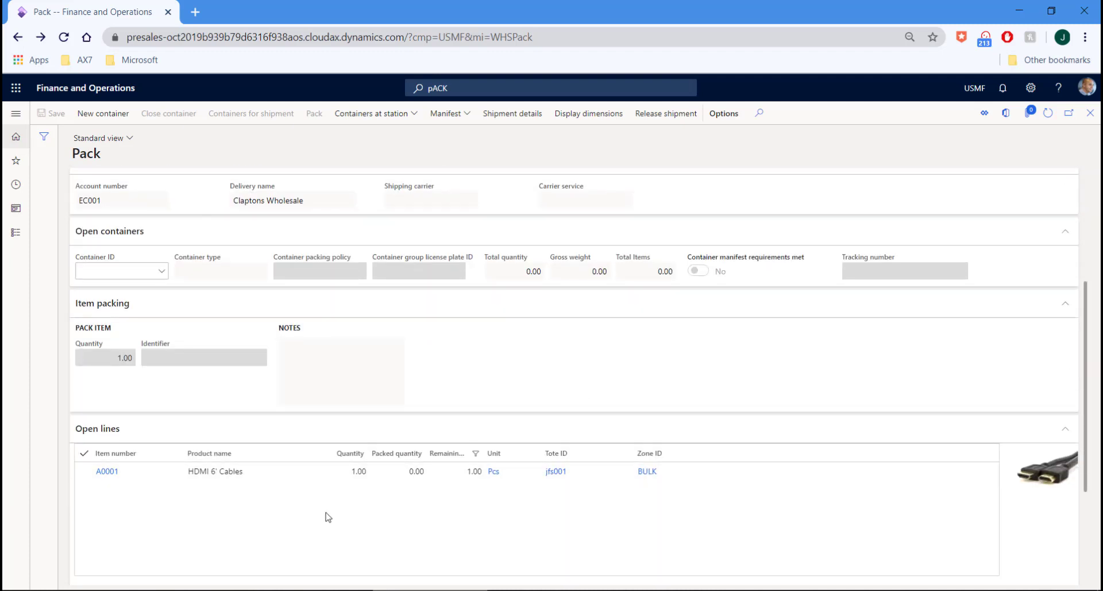
scroll(325, 510, up, 4)
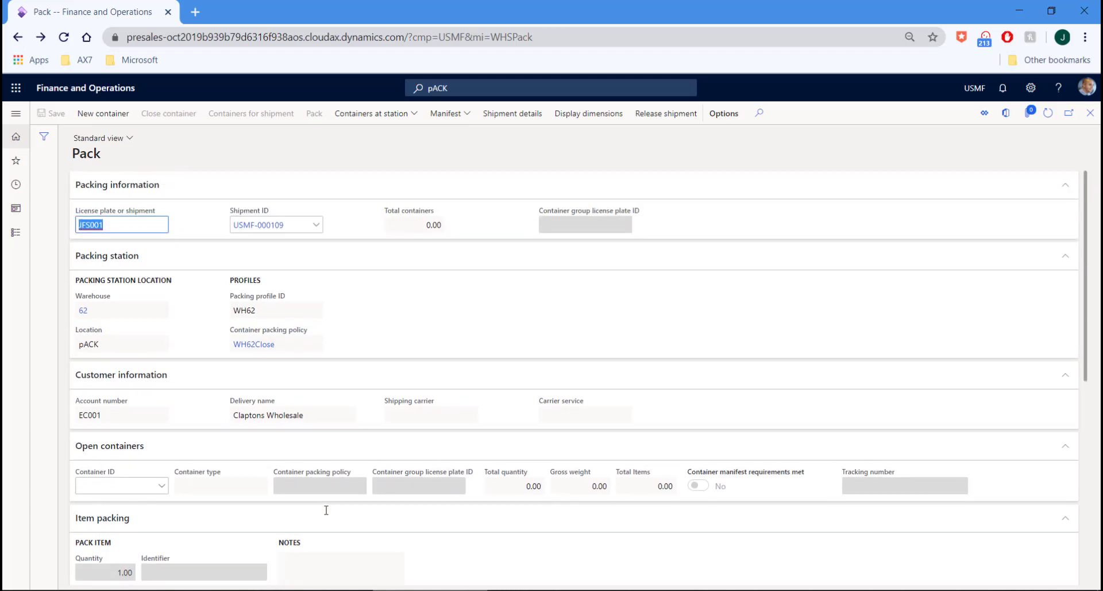
click(114, 119)
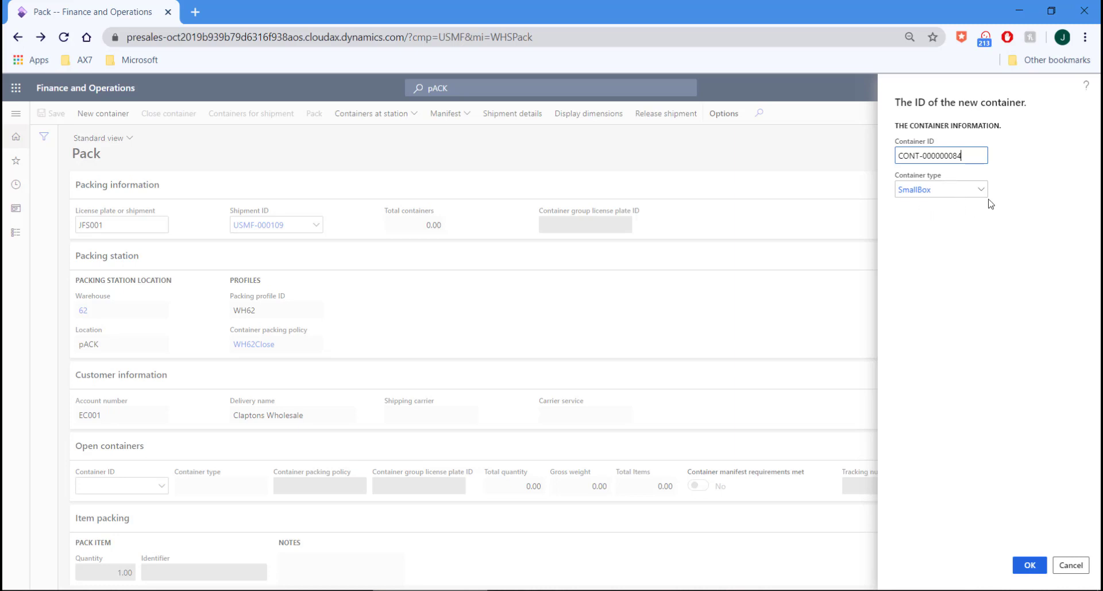
Accept container CONT-000000084 and pack item A0001 HDMI 6' Cables into it
click(1032, 566)
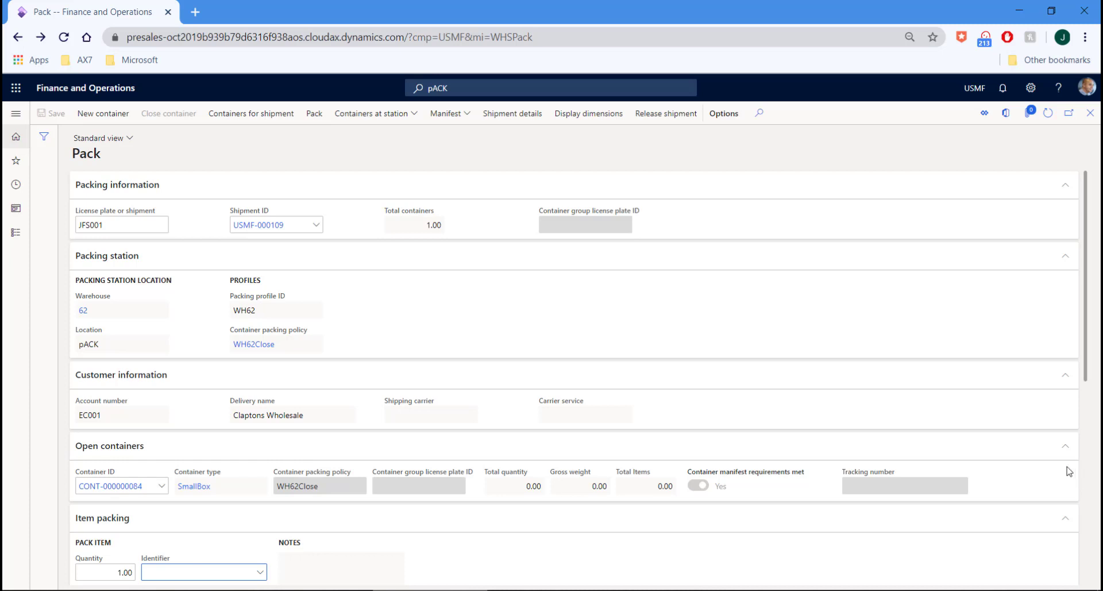
scroll(1043, 452, down, 4)
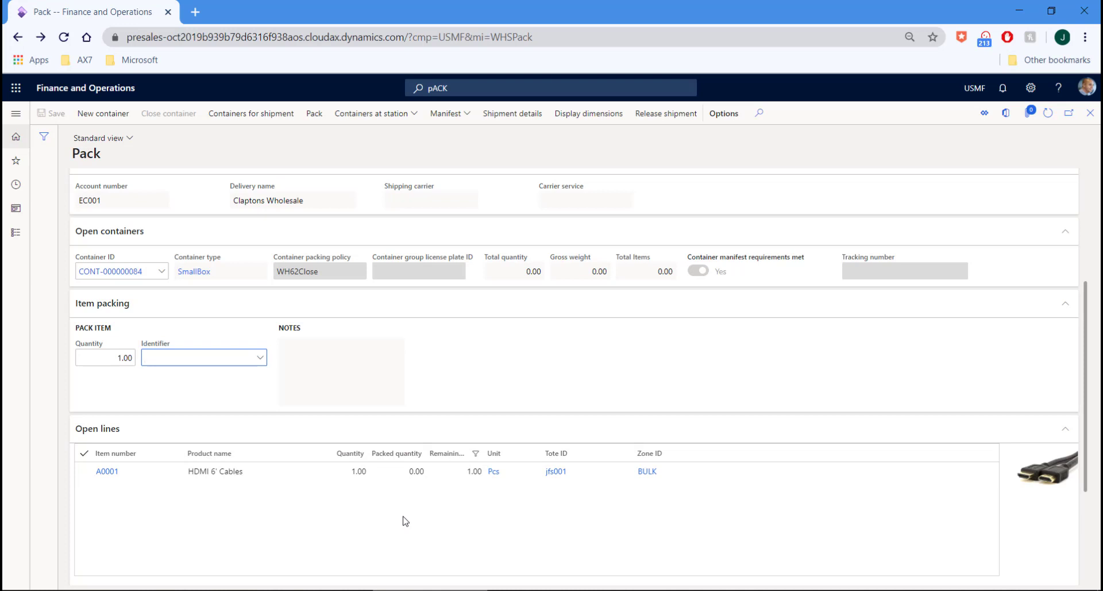
text(A0001)
key(Return)
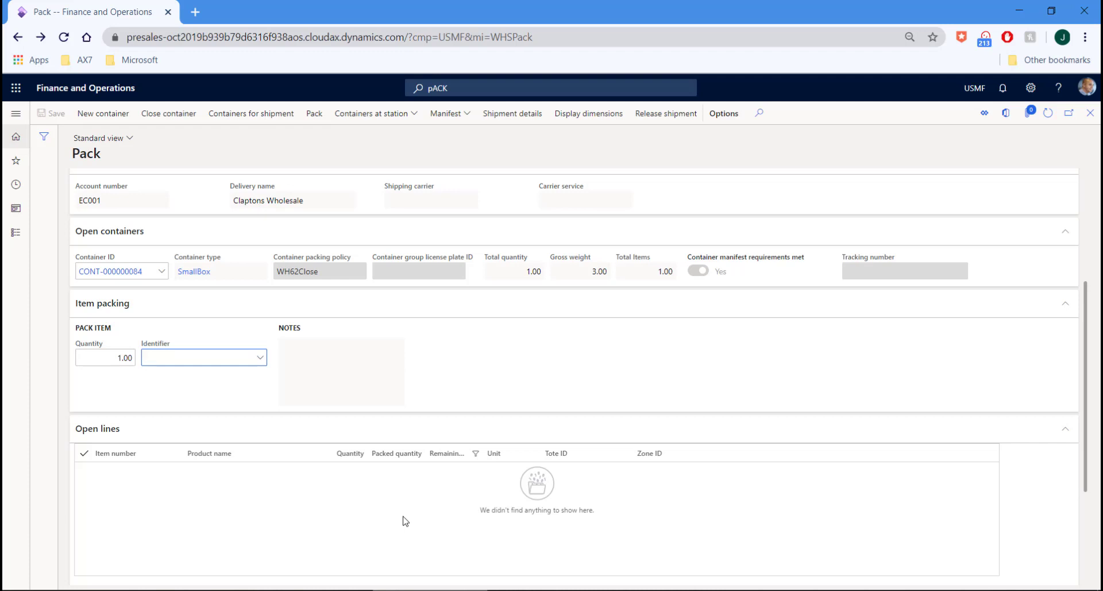
Close container CONT-000000084 using the system gross weight of 3.00 kg
click(169, 118)
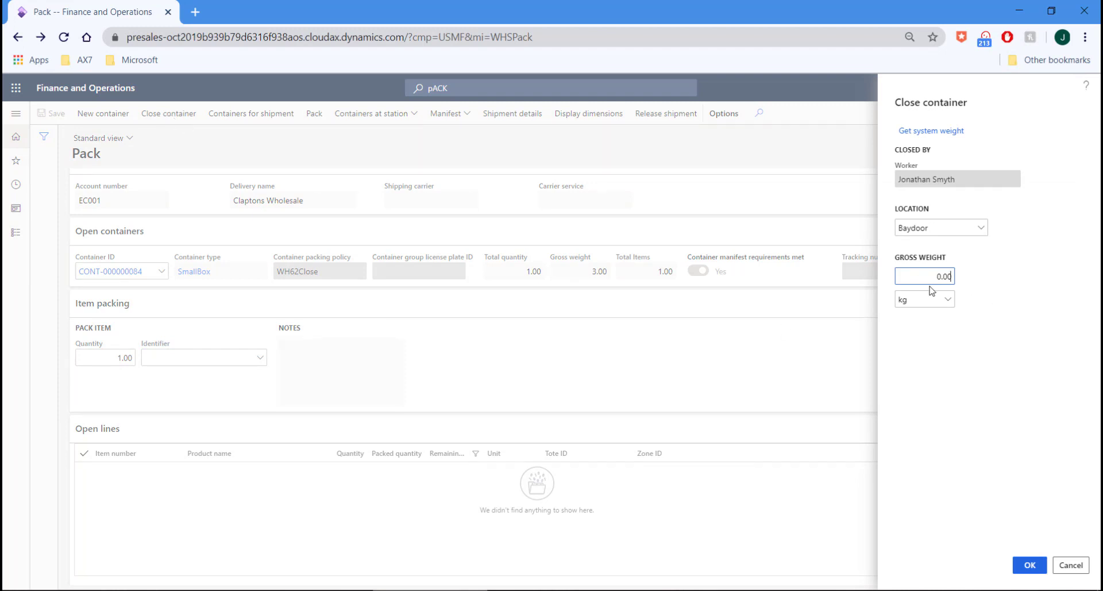
click(946, 131)
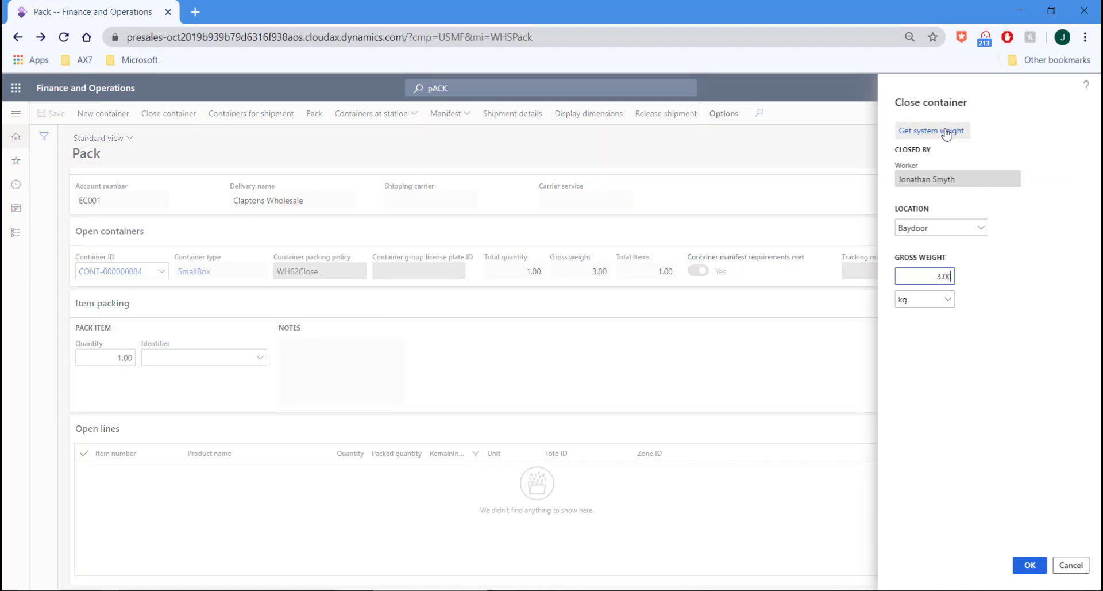
click(947, 276)
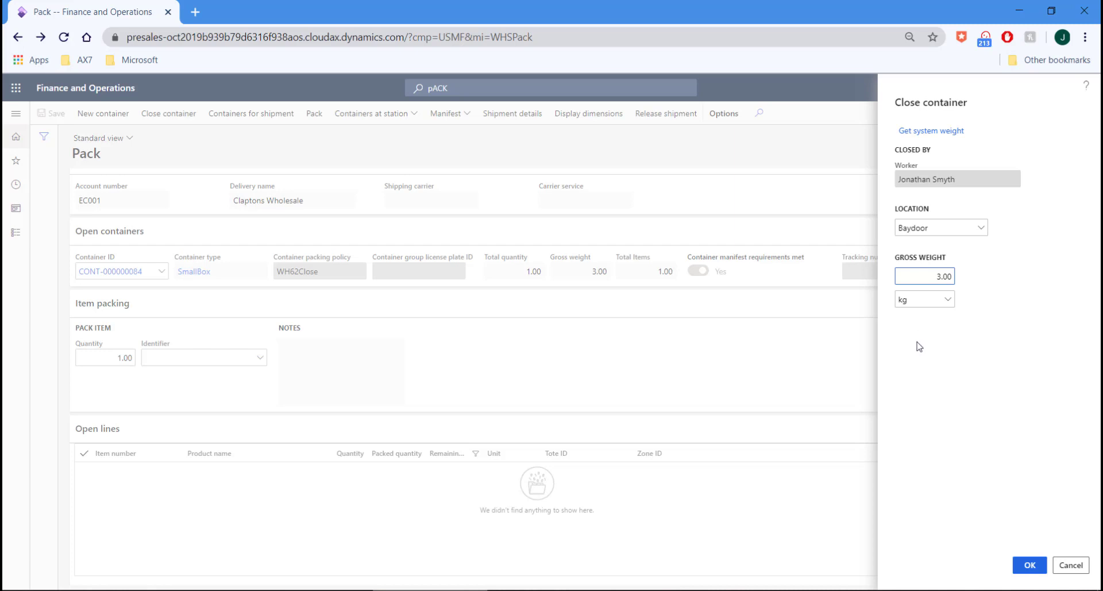
click(1030, 566)
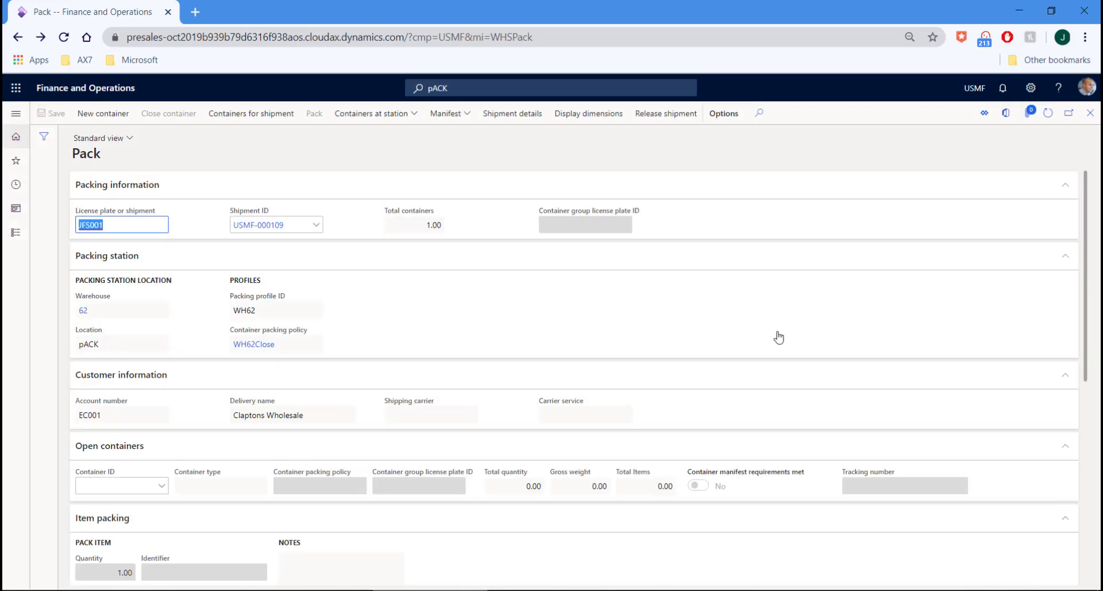
Confirm shipment USMF-000109 as Shipped, then start packing slip generation for order 001014
click(520, 118)
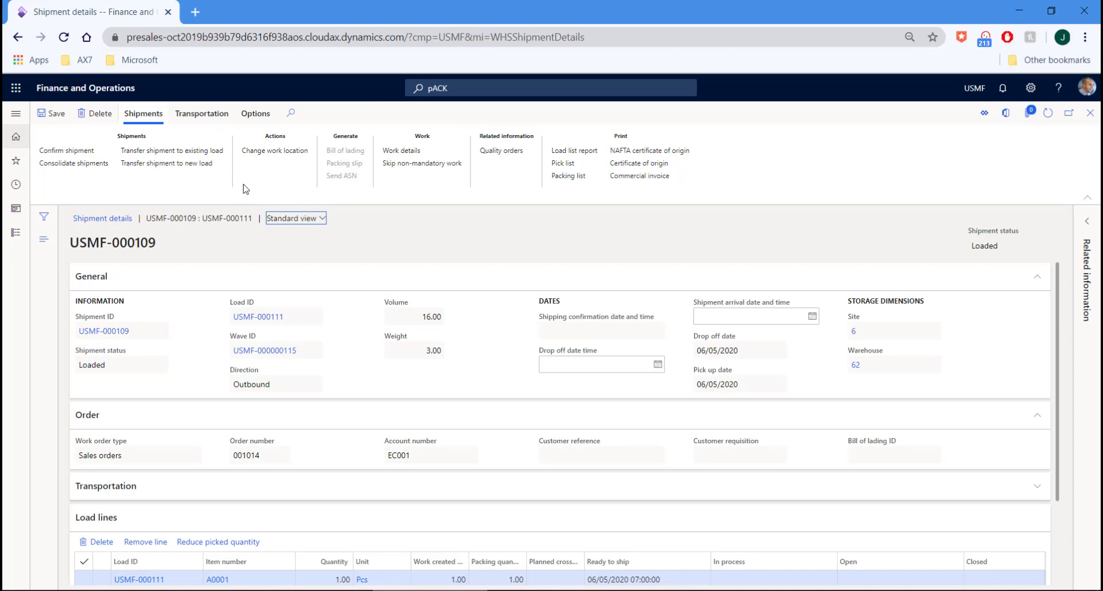
click(91, 150)
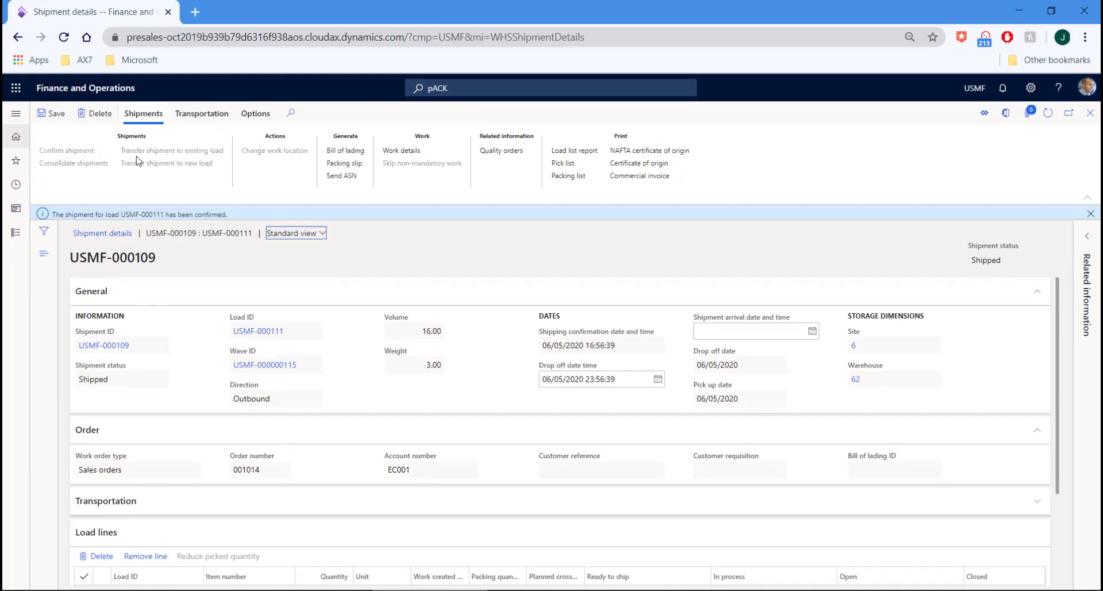
click(349, 166)
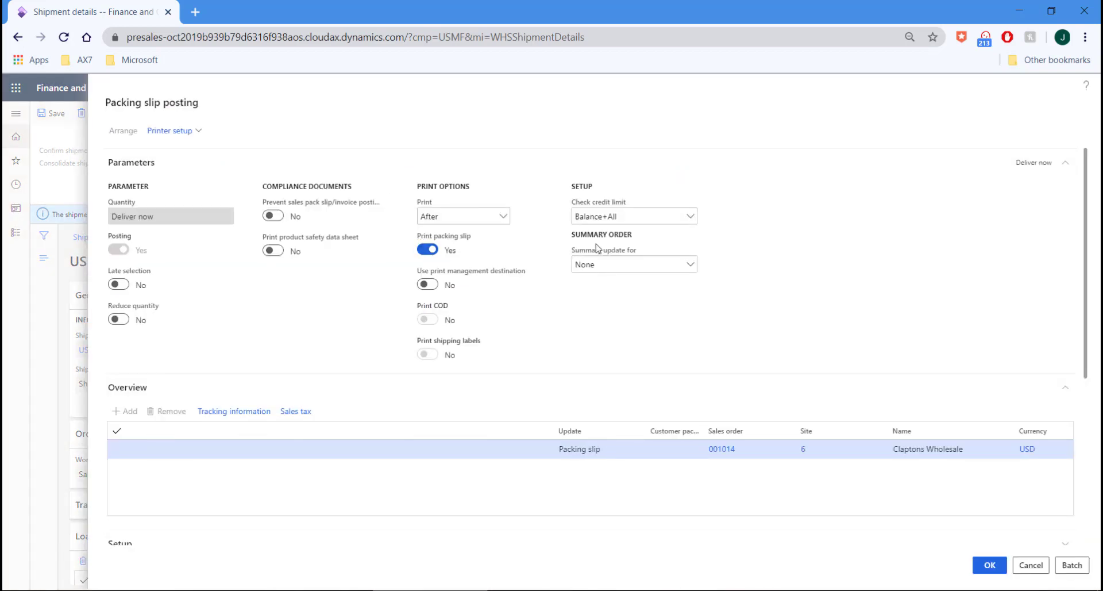
Post and print packing slip SPK-00002001 to screen, then dismiss the report
click(988, 564)
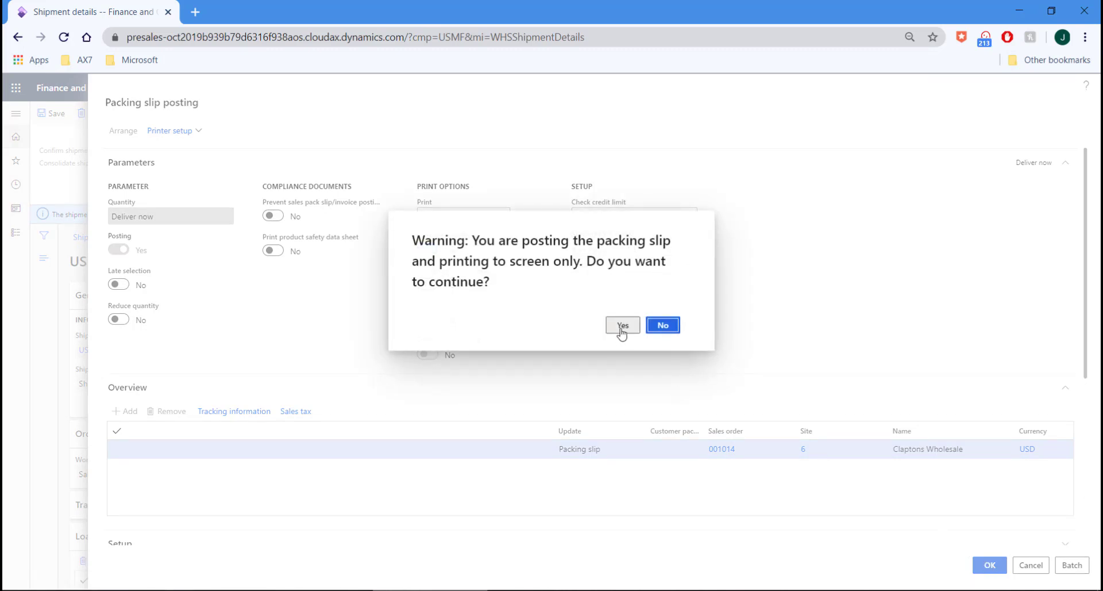
click(618, 328)
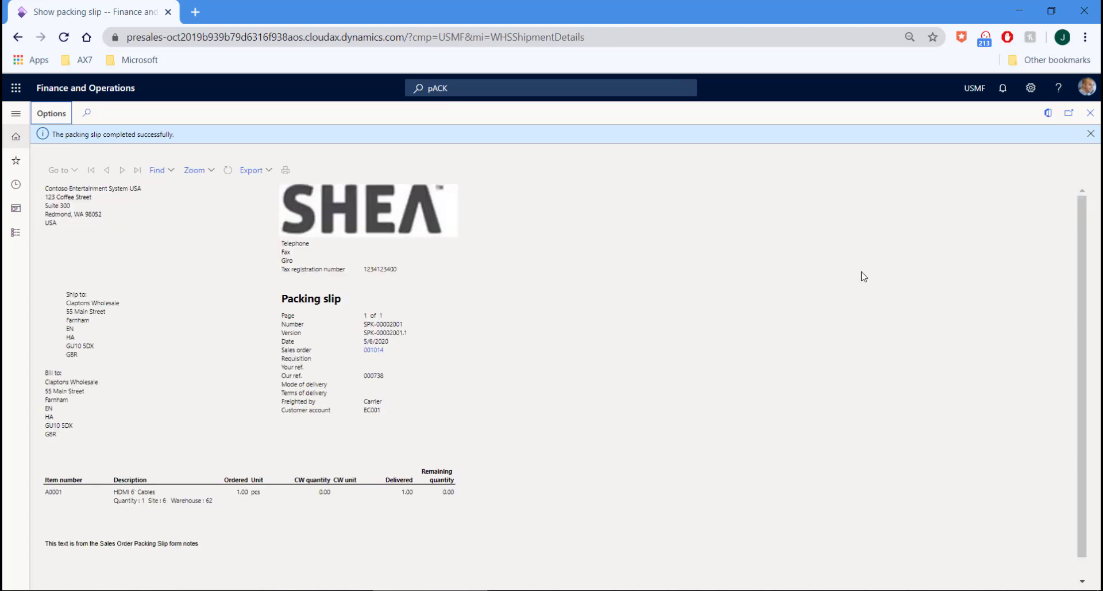
click(1090, 113)
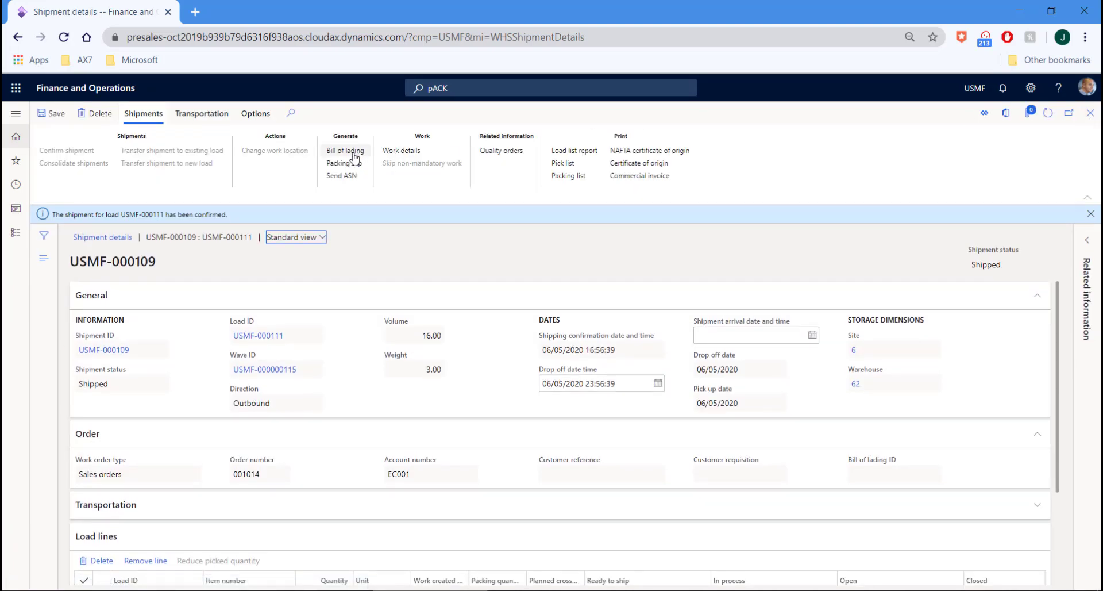
Generate and review bill of lading USMF-000000030 for shipment USMF-000109, then close it
click(346, 151)
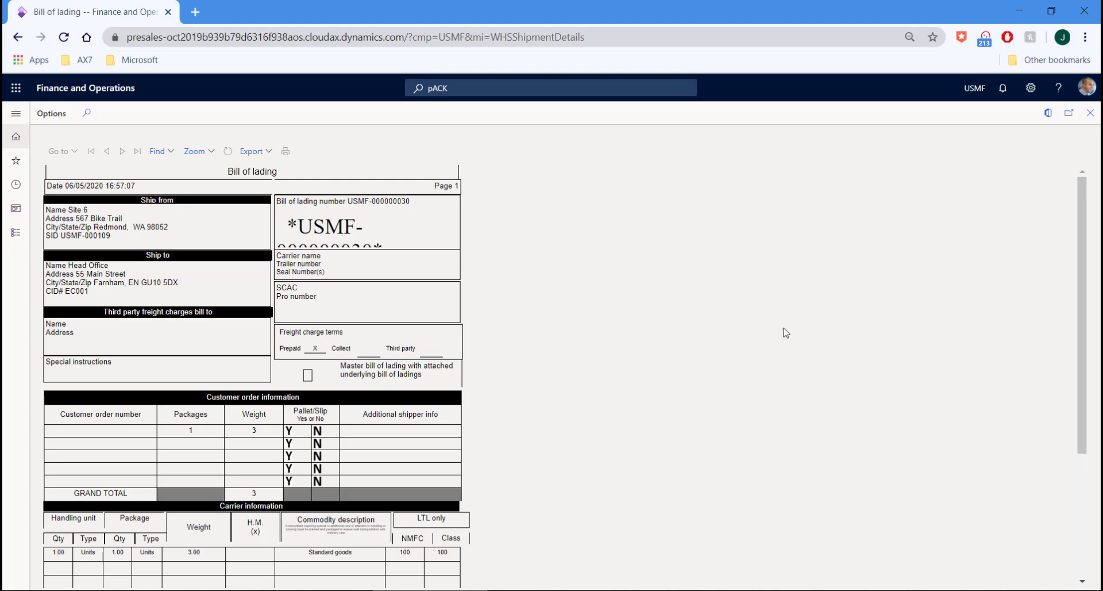
scroll(715, 345, down, 1)
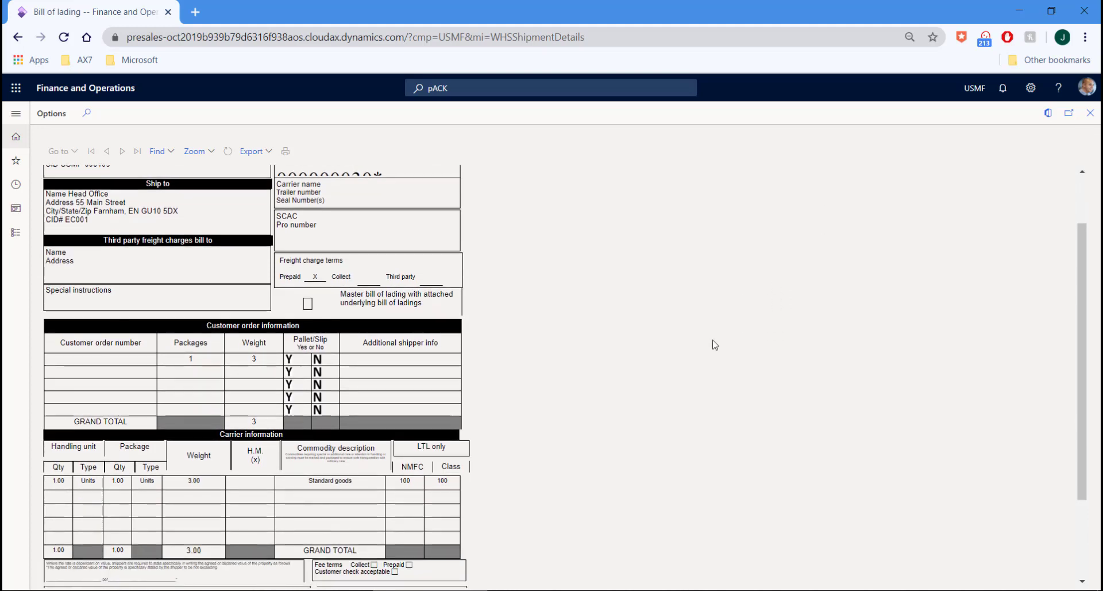
scroll(715, 345, up, 1)
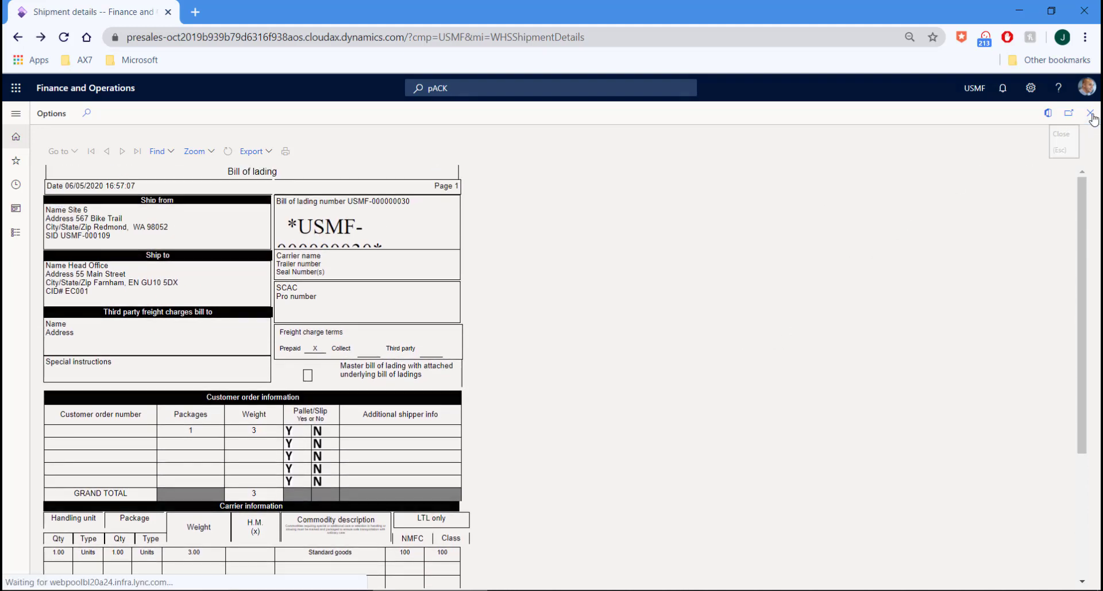
click(1091, 114)
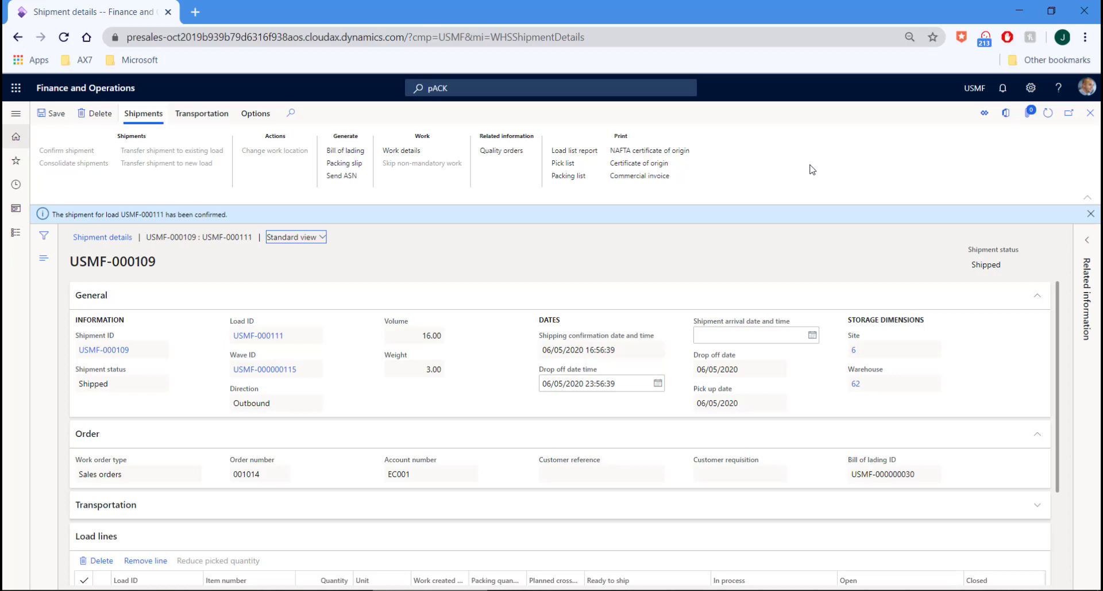
View and close the certificate of origin and the 24.00 USD commercial invoice reports
click(645, 166)
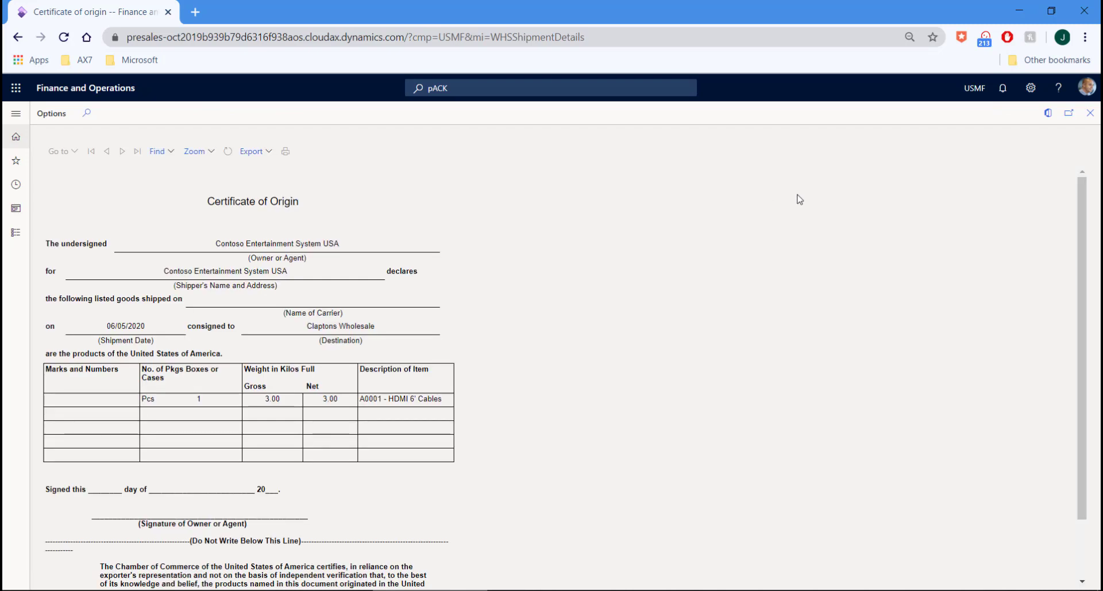
click(1090, 113)
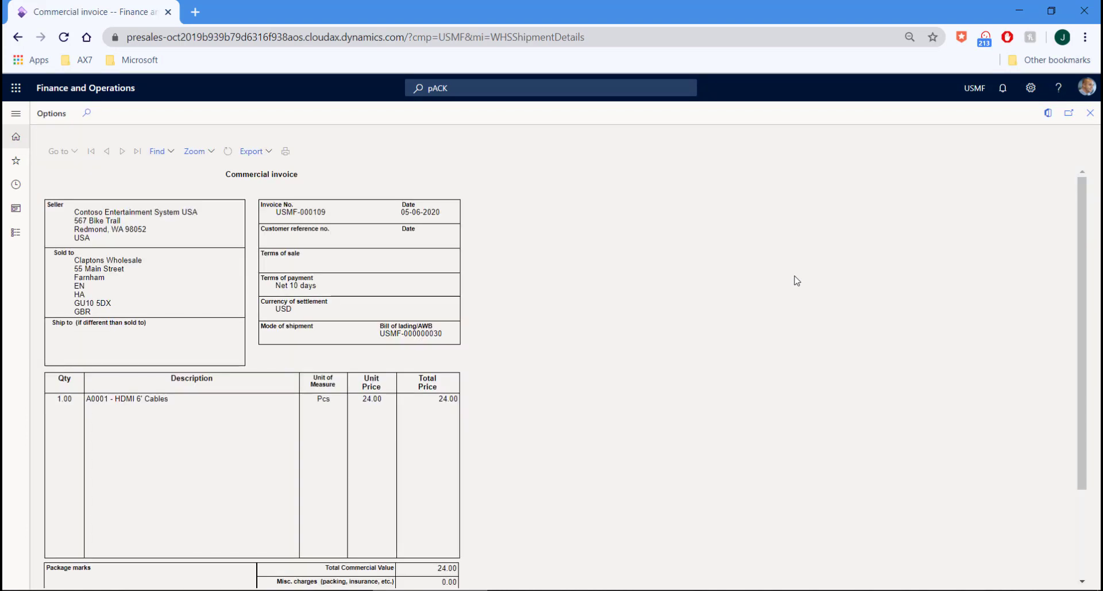
click(1090, 119)
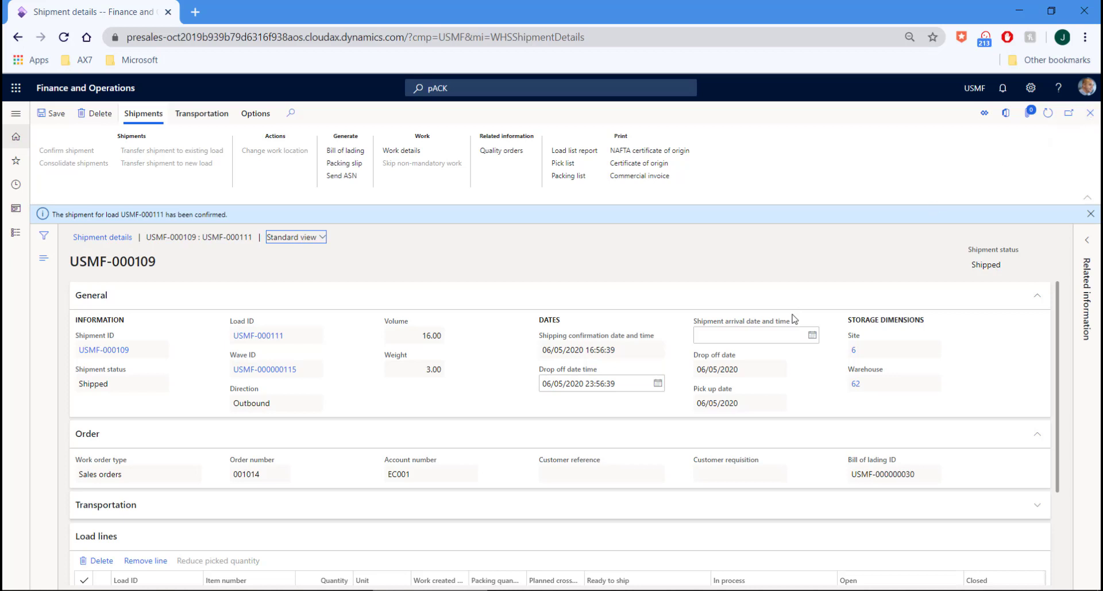
Go from the shipment to All sales orders and start invoicing order 001014
click(1090, 114)
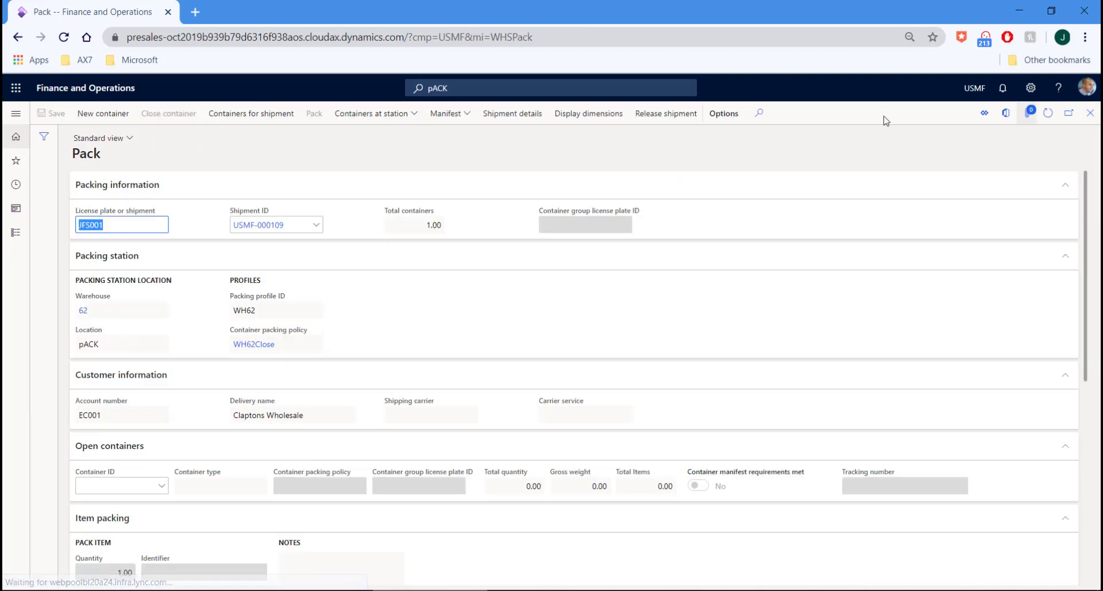
click(1091, 114)
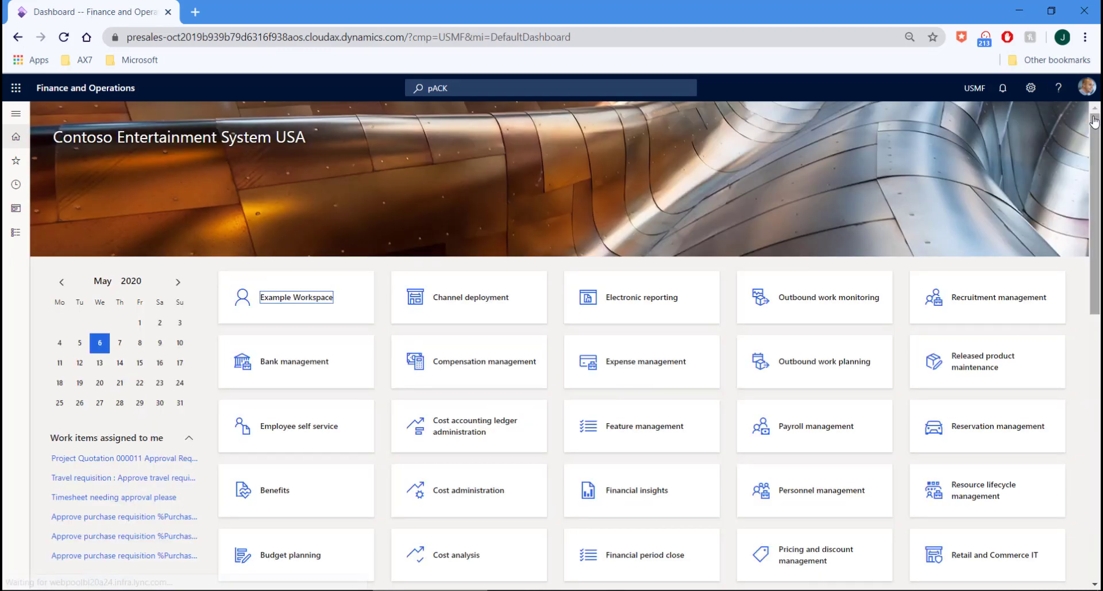
click(16, 114)
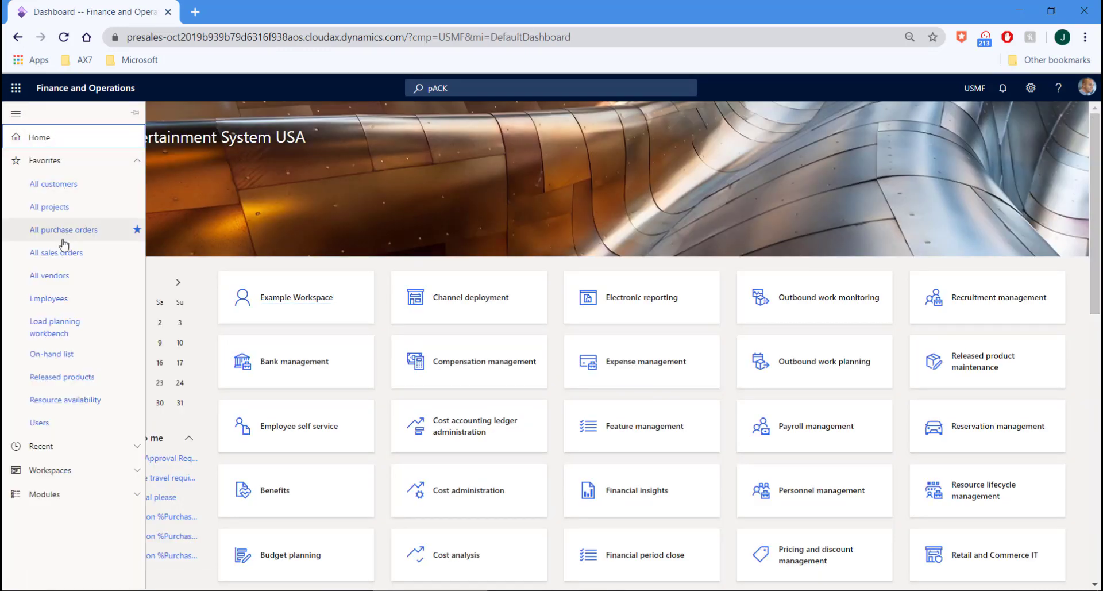
click(65, 257)
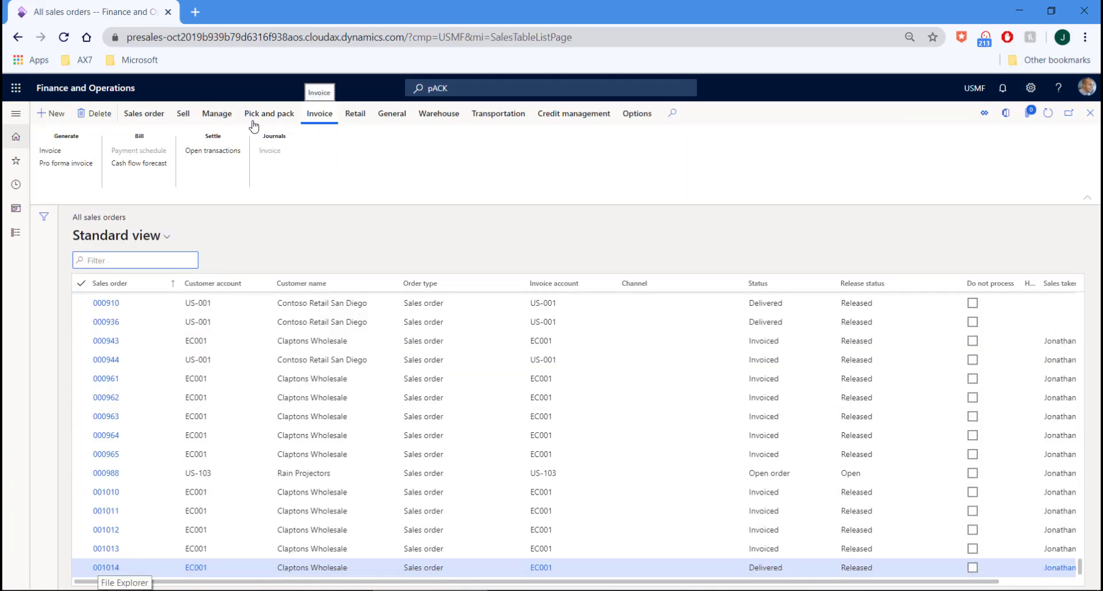
click(49, 153)
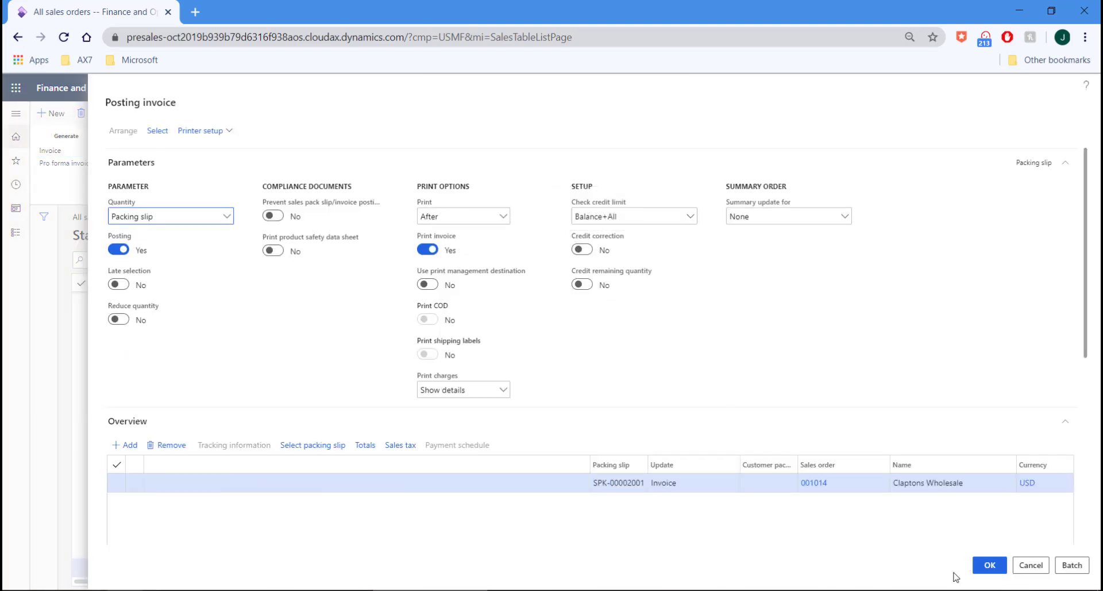
Post invoice CIV-00000733 for order 001014, printing to screen, and close the report
click(986, 566)
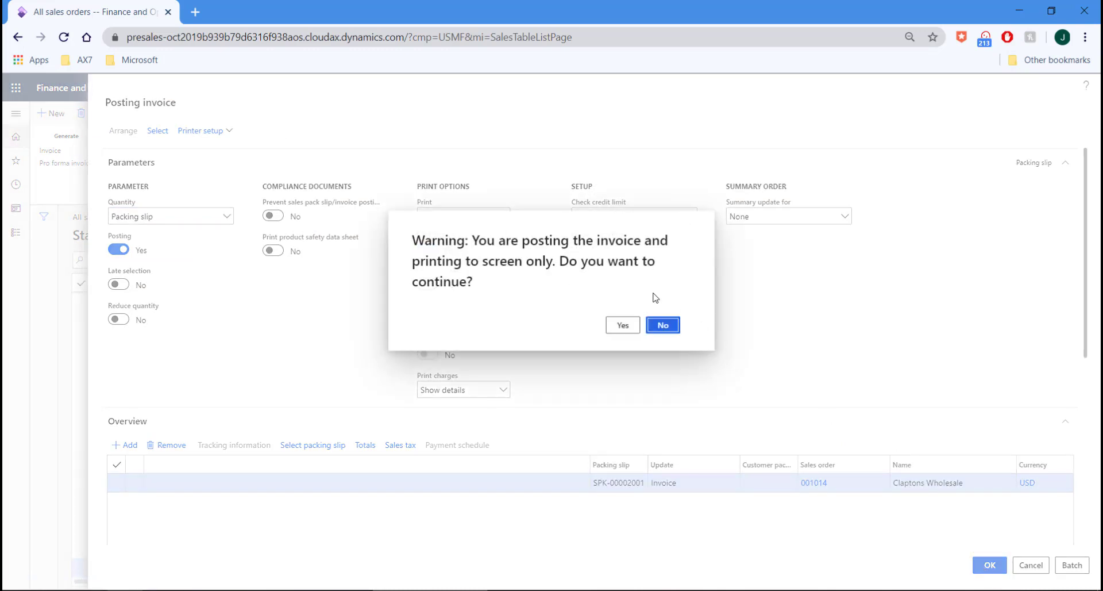
click(620, 326)
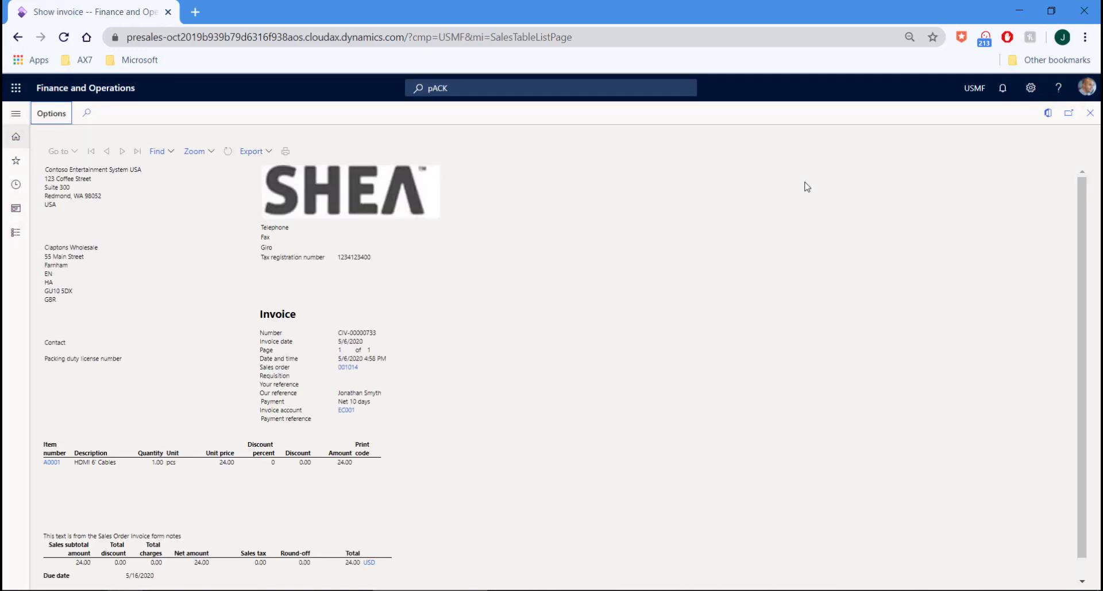
click(1091, 117)
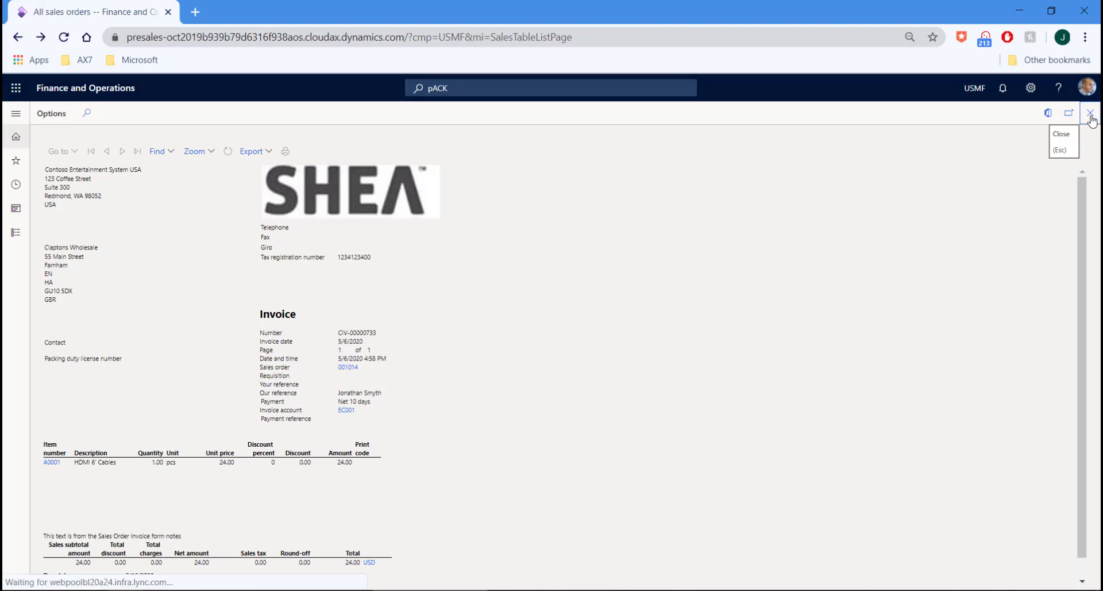